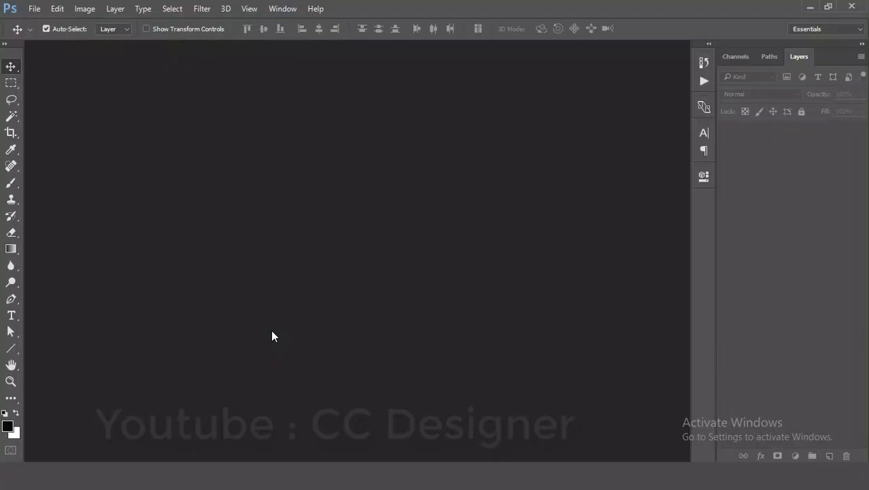
Set up a new document 1920 pixels wide and 1080 pixels high
left_click(34, 8)
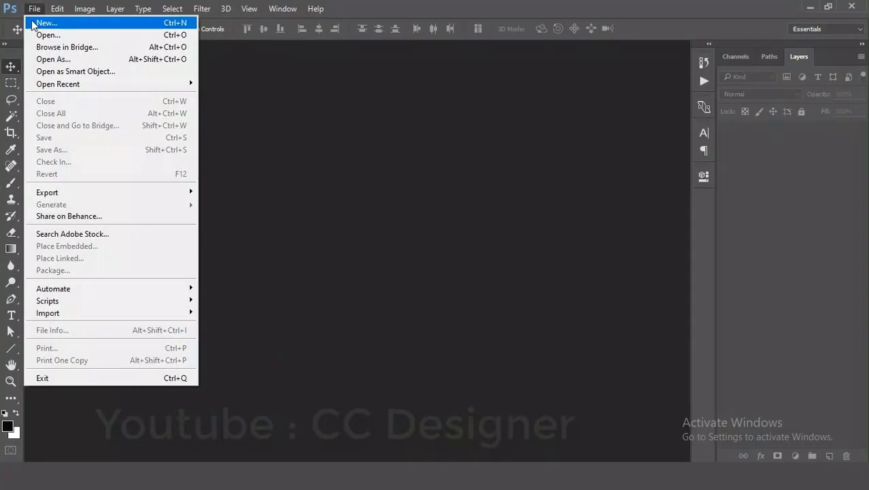
left_click(39, 21)
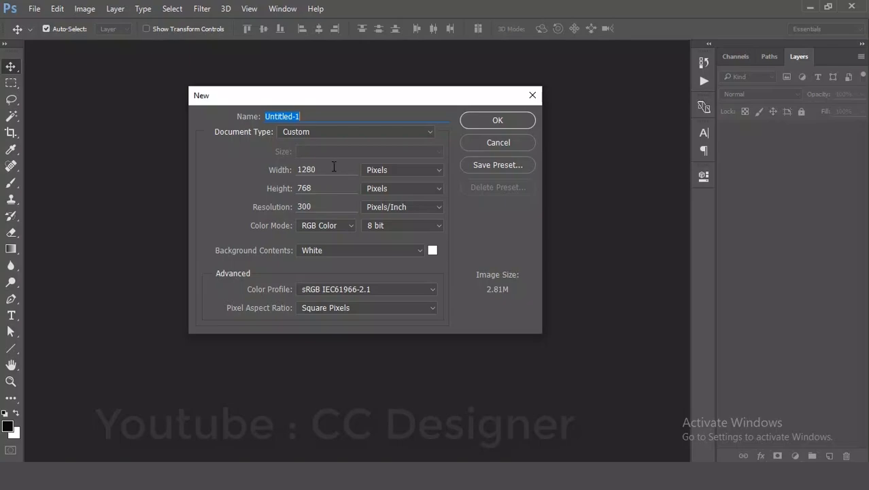
double_click(334, 169)
type("1920")
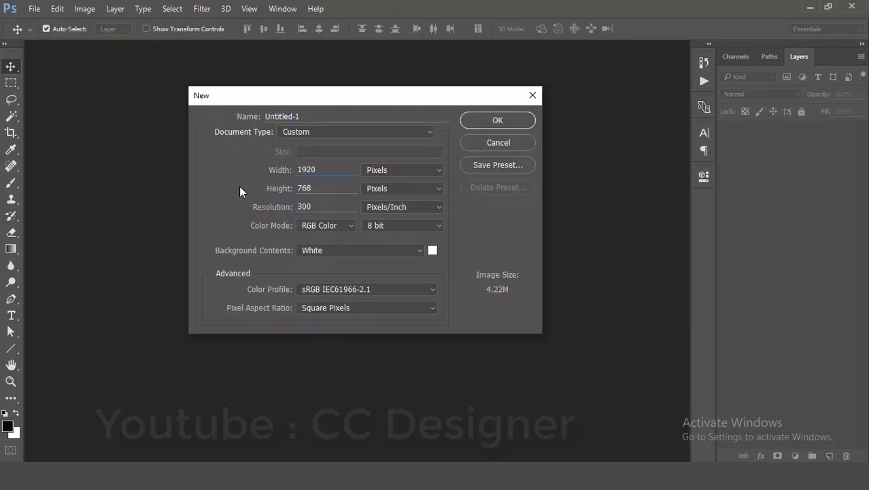
key("Tab")
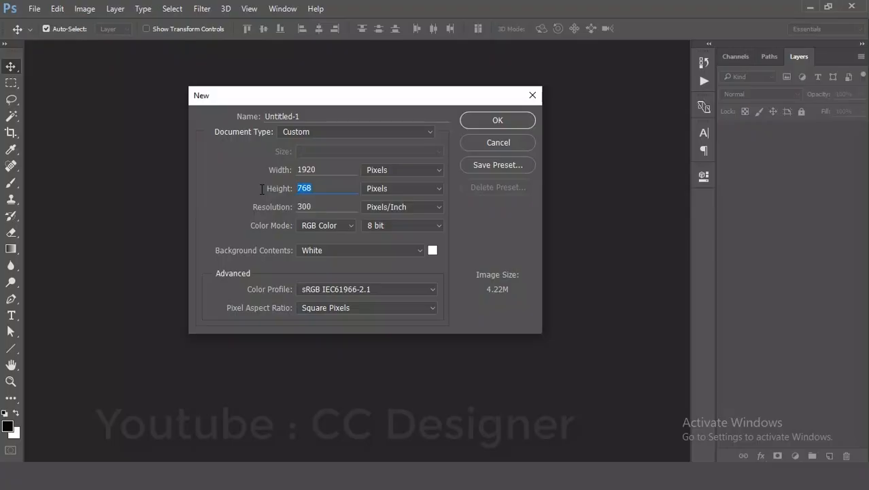
type("1080")
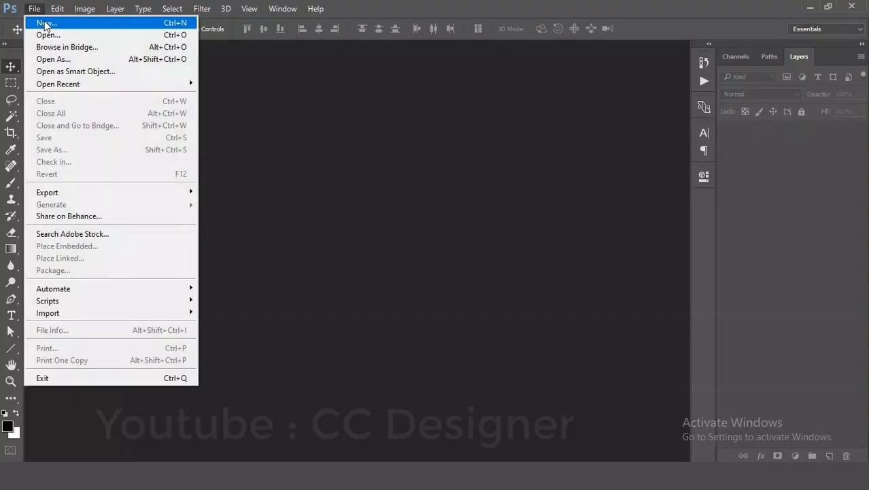
Create a new RGB document 1920 pixels wide and 1680 pixels high at 300 pixels/inch
left_click(33, 22)
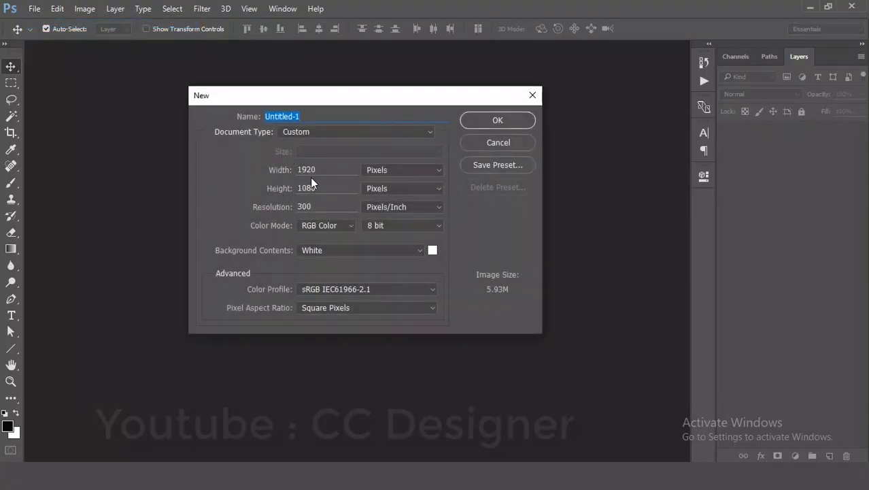
double_click(308, 171)
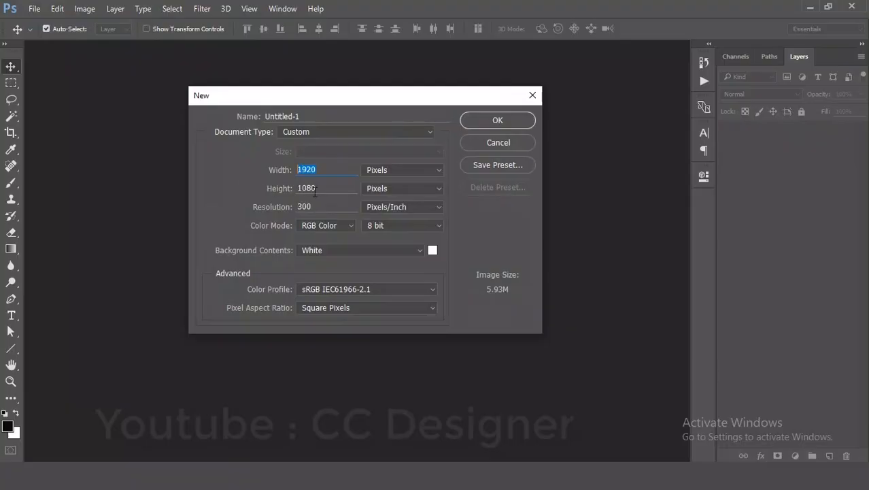
key("Tab")
type("1680")
left_click(325, 224)
left_click(230, 180)
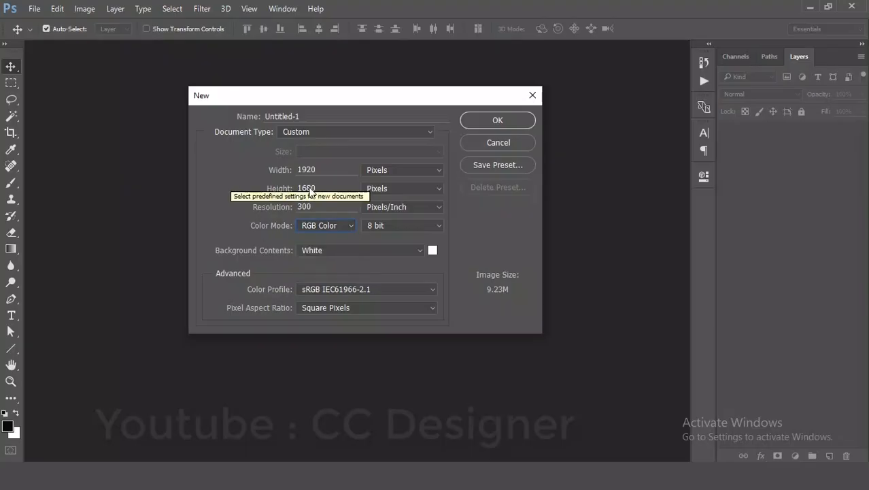
double_click(331, 203)
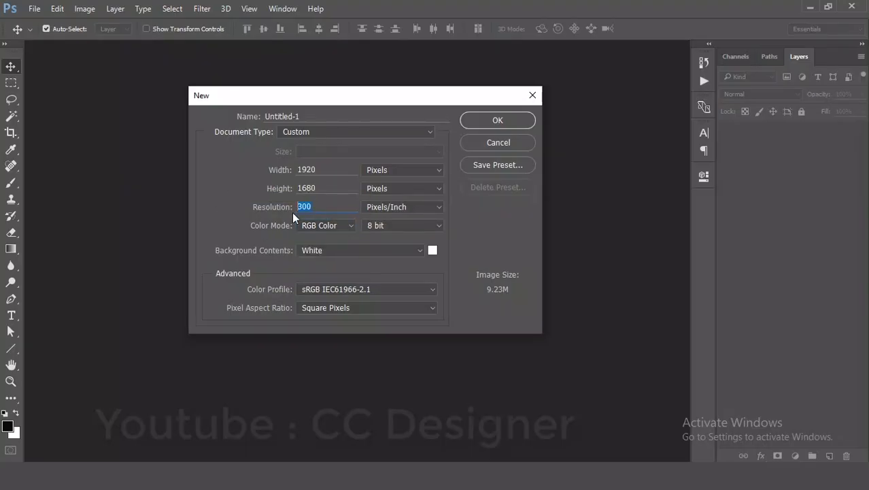
left_click(494, 122)
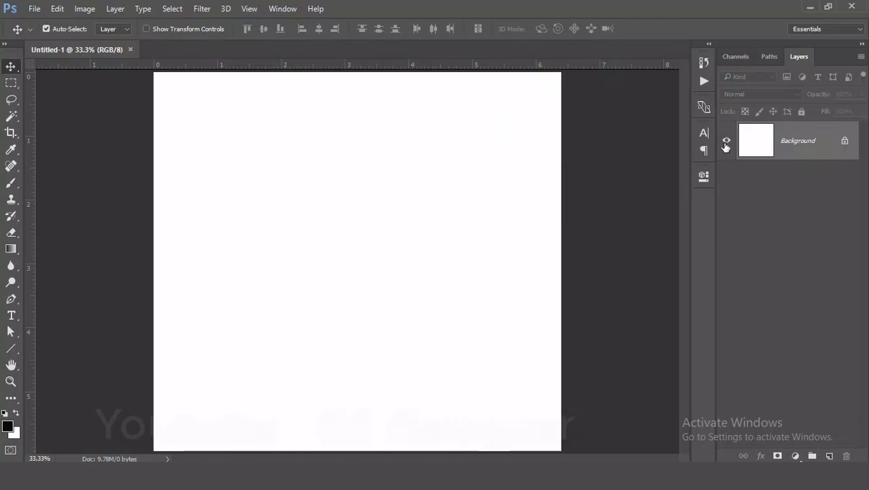
Unlock the Background layer and add a Color Overlay effect to it
left_click(846, 143)
right_click(827, 141)
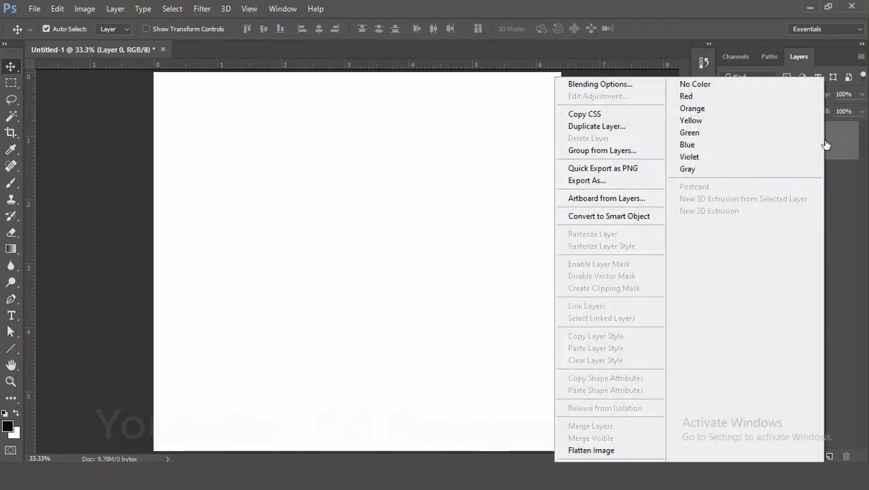
left_click(631, 85)
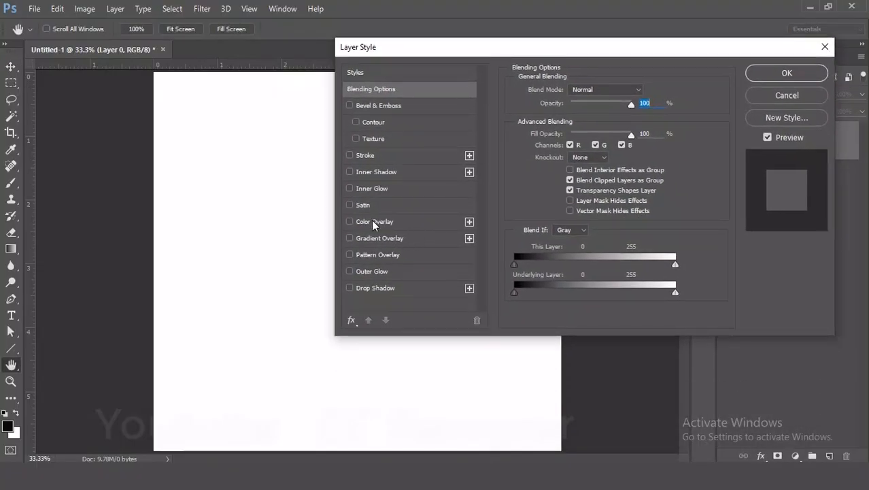
left_click(371, 220)
Set the Color Overlay to dark grey #272727 and apply the layer style
left_click(645, 91)
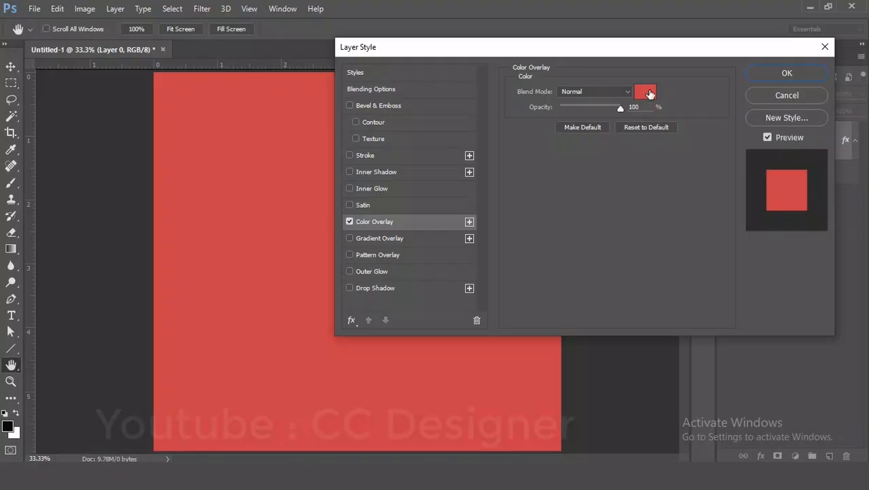
left_click(529, 308)
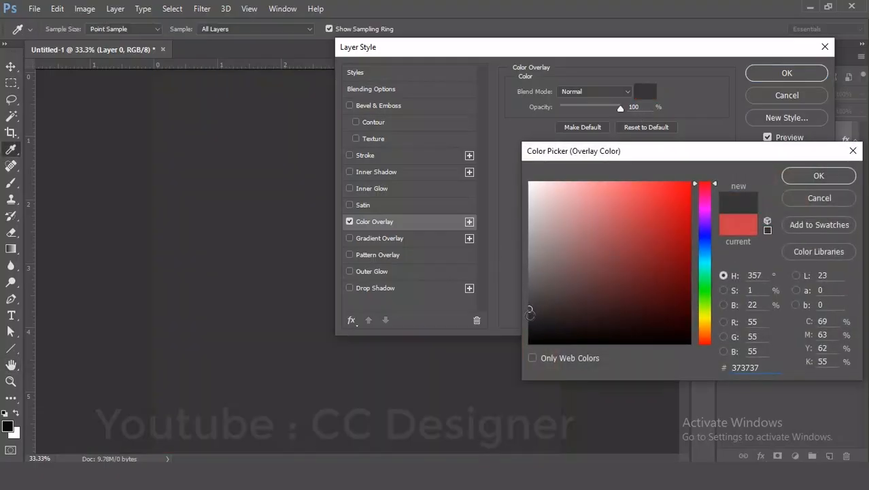
left_click(530, 314)
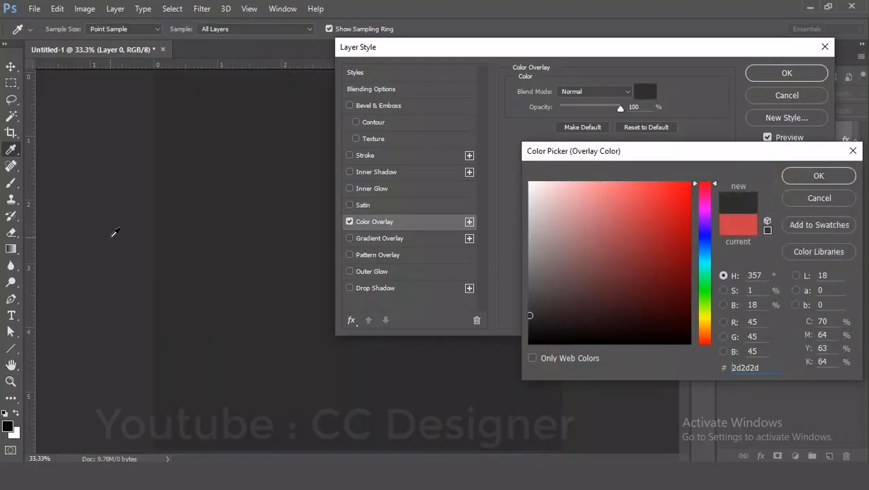
left_click(111, 238)
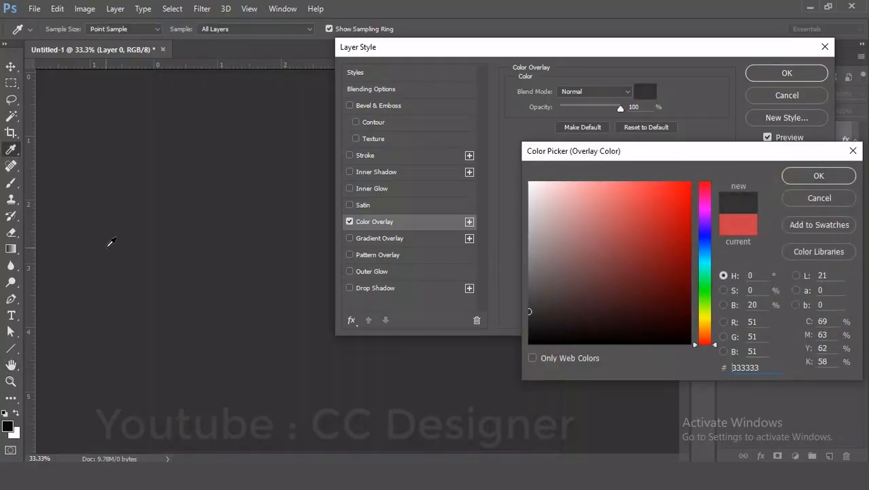
left_click(529, 318)
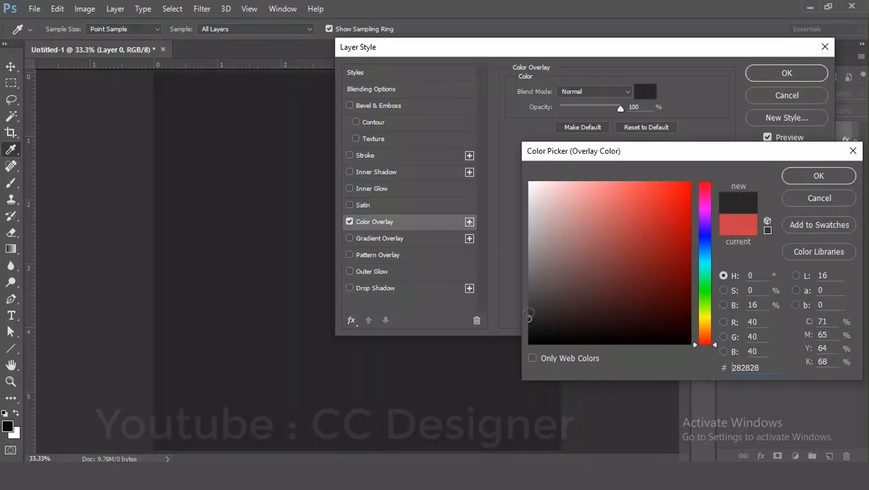
left_click(529, 317)
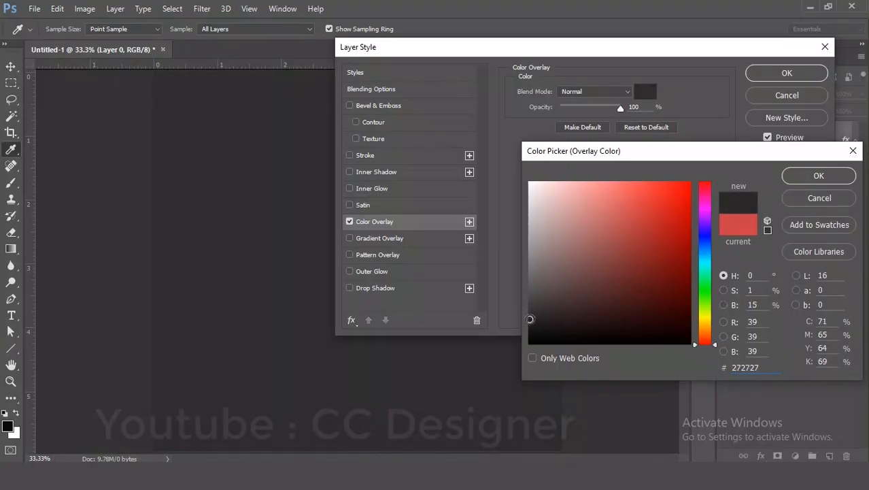
left_click(816, 176)
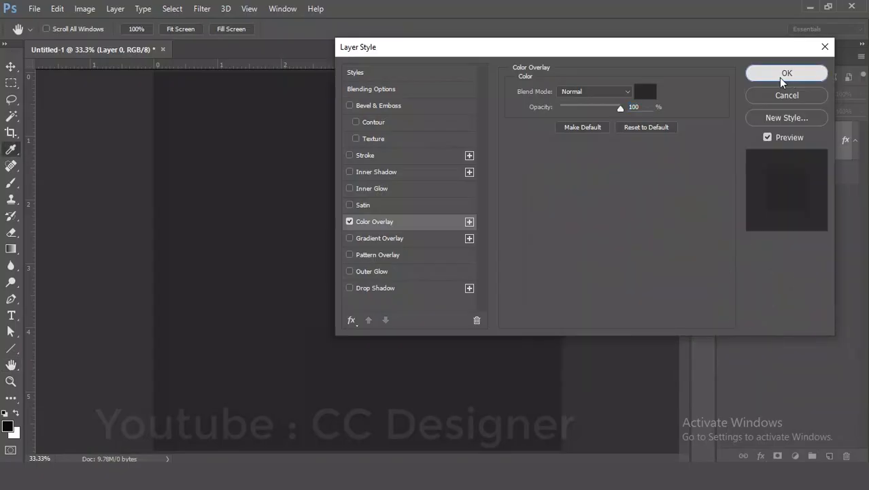
left_click(789, 81)
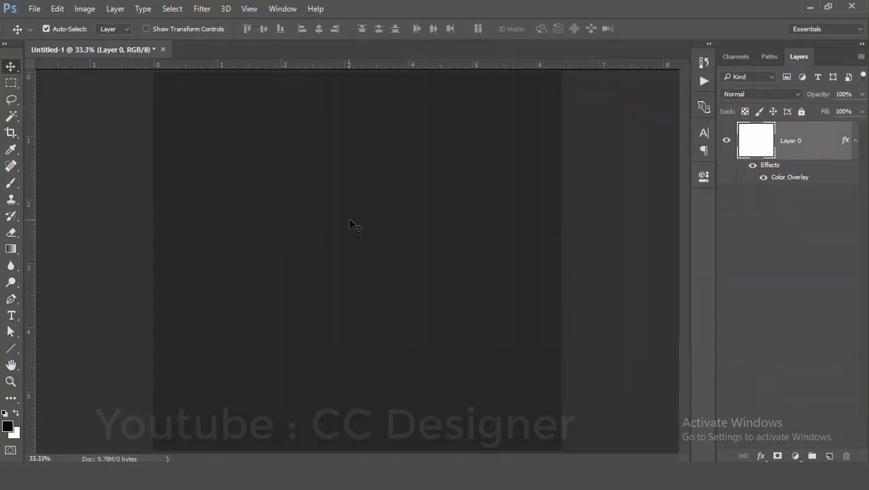
Lock the dark background layer completely in its original position so it cannot be moved
left_click_drag(351, 224, 348, 273)
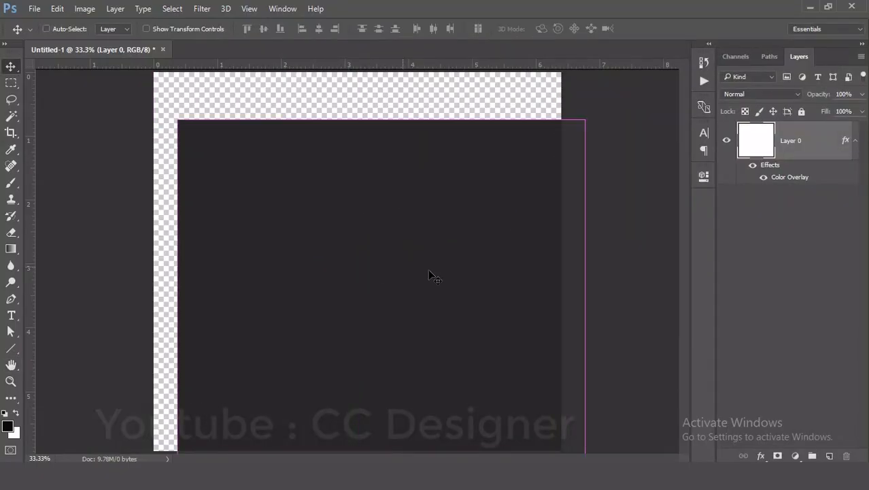
key("ctrl+z")
left_click(801, 111)
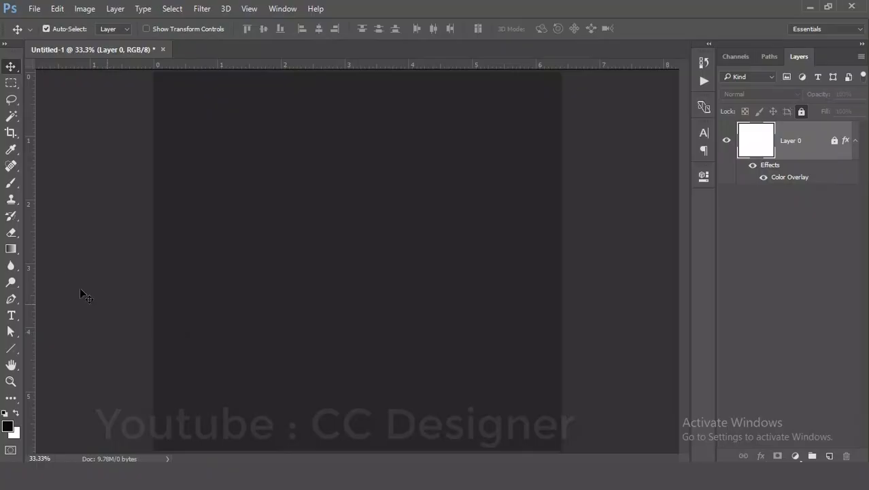
Create a black rectangle shape 3.5 in wide and 2 in high with the Rectangle tool
left_click(10, 353)
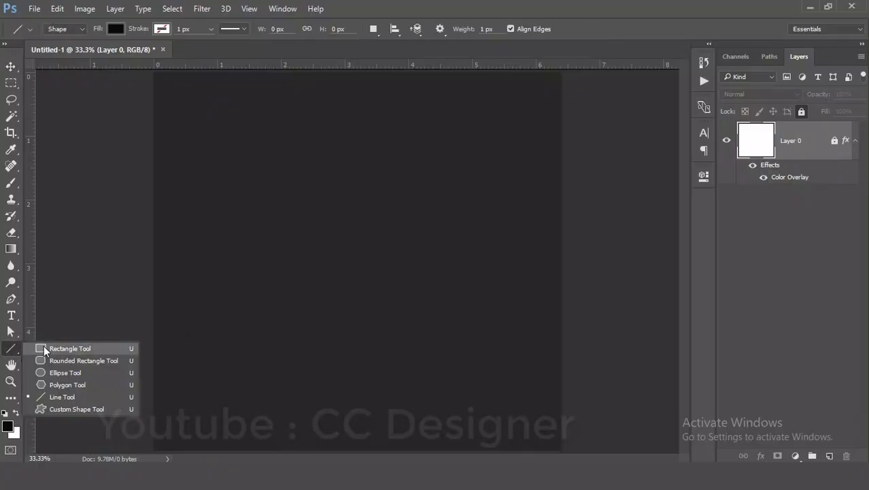
left_click(44, 345)
right_click(12, 349)
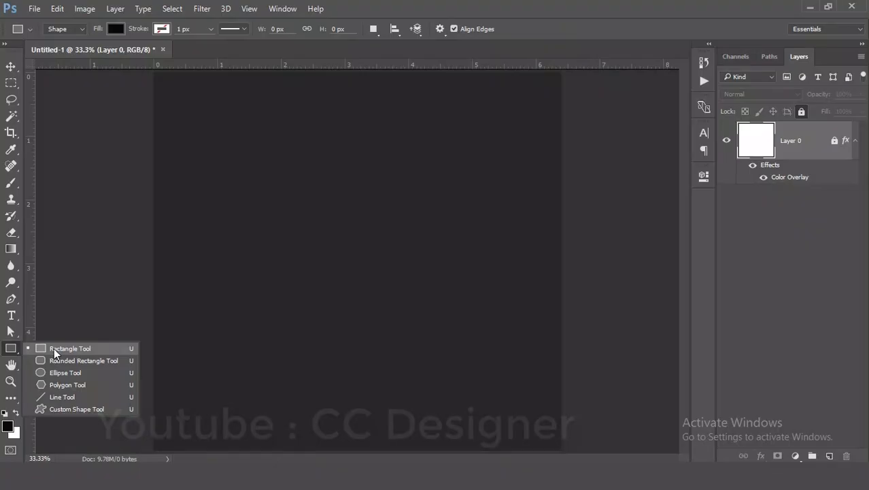
left_click(53, 348)
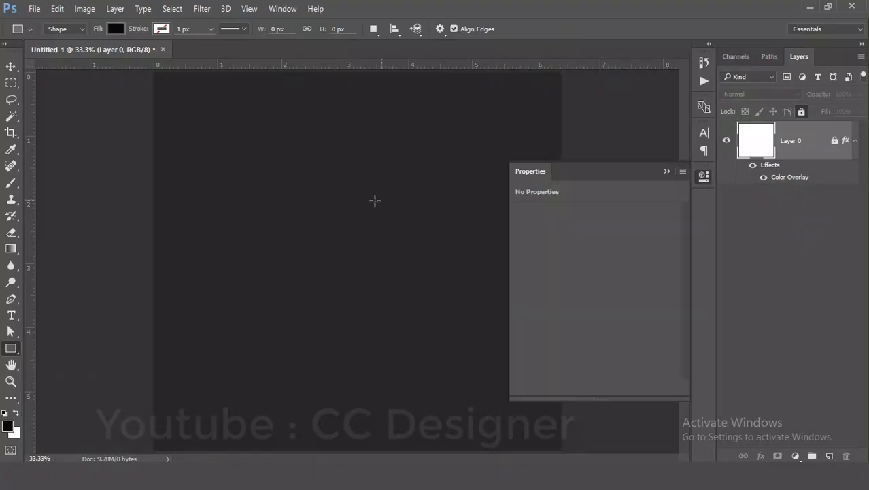
left_click(318, 218)
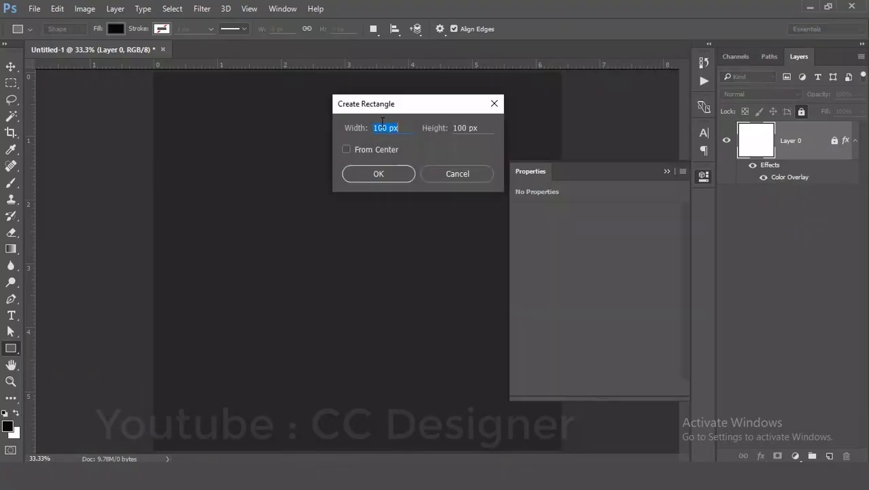
left_click_drag(403, 111, 368, 181)
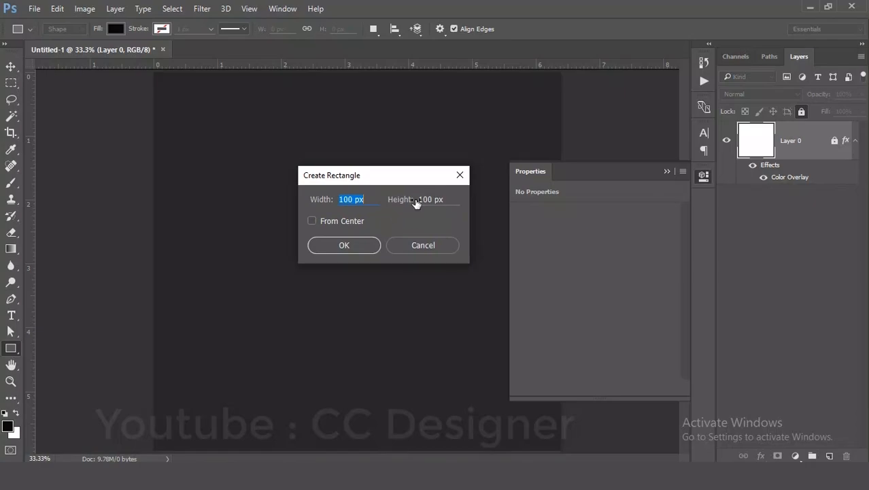
type("3.5 in")
key("Tab")
type("2 in")
left_click(358, 245)
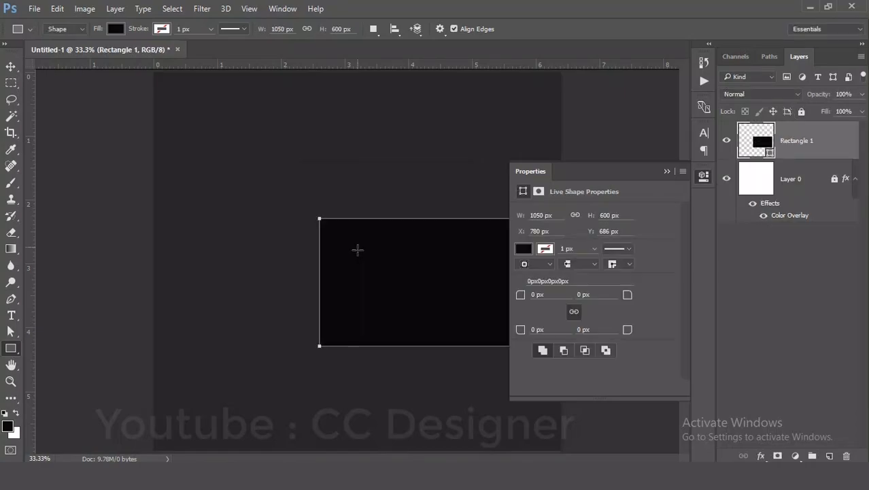
left_click(666, 172)
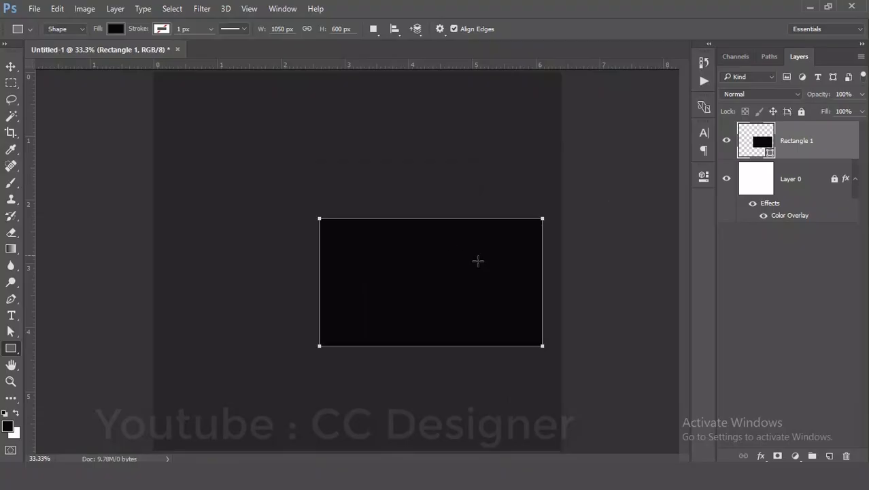
Move the black rectangle to the horizontal centre of the canvas, slightly above its bottom half
left_click(9, 66)
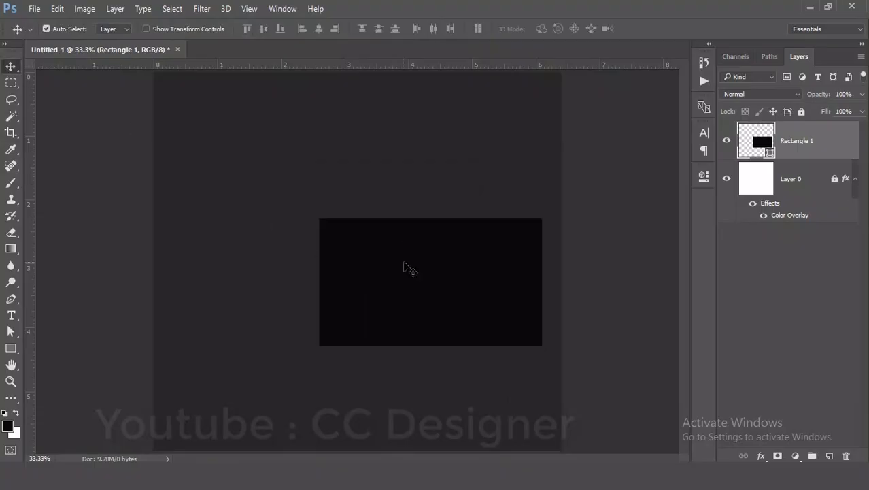
left_click_drag(450, 295, 316, 284)
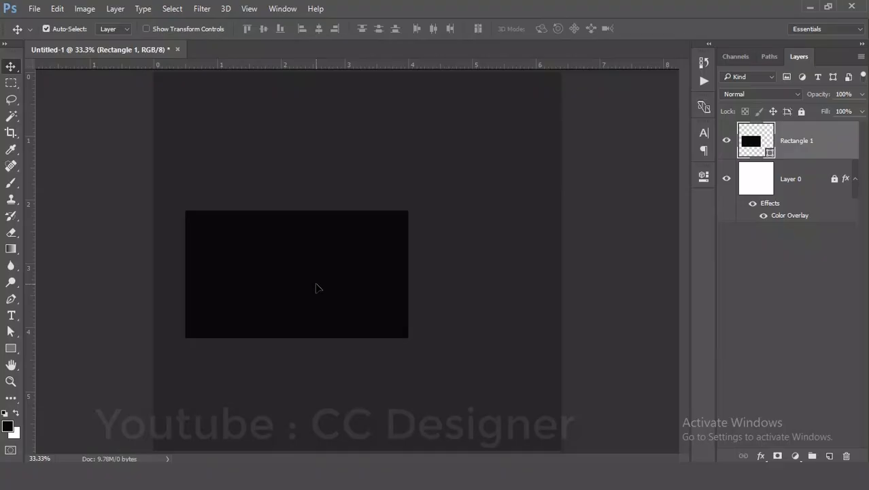
left_click_drag(316, 288, 380, 270)
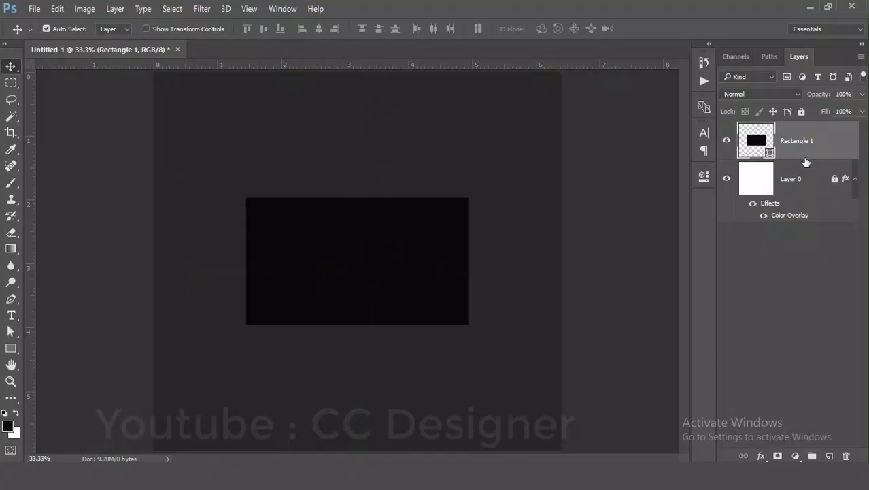
Change the rectangle's fill colour to white
key("i")
double_click(767, 153)
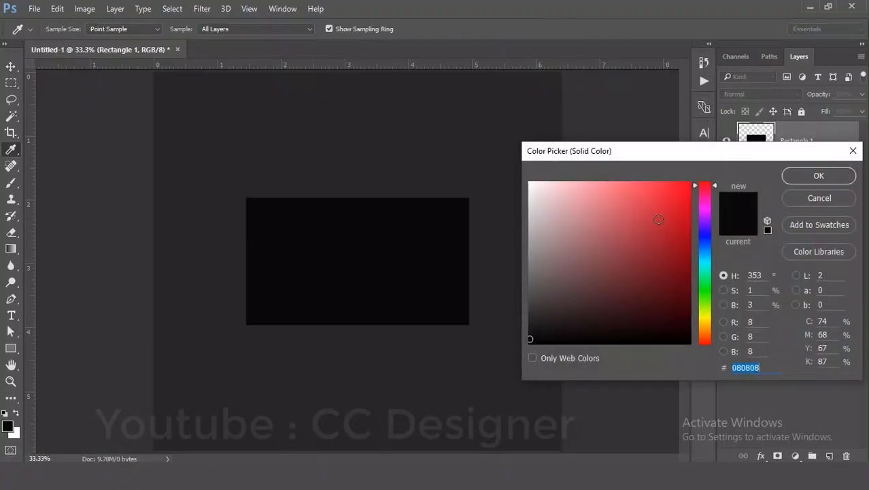
left_click_drag(534, 212, 529, 182)
left_click(820, 176)
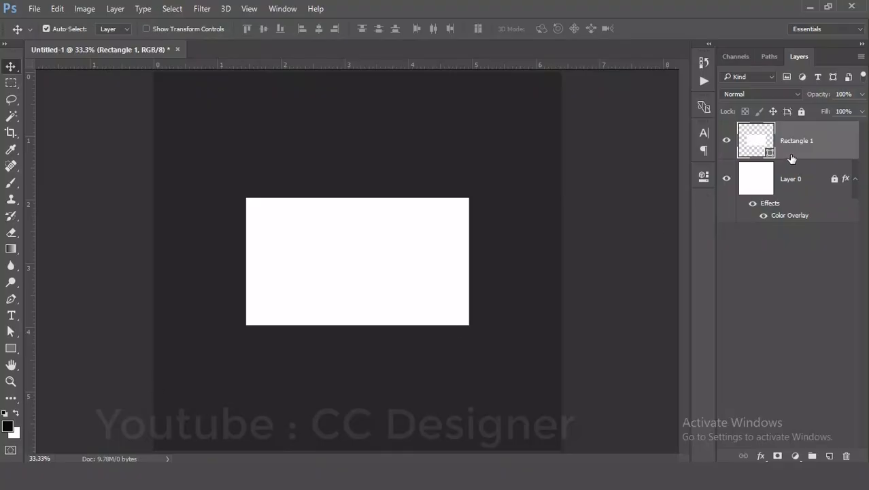
right_click(809, 146)
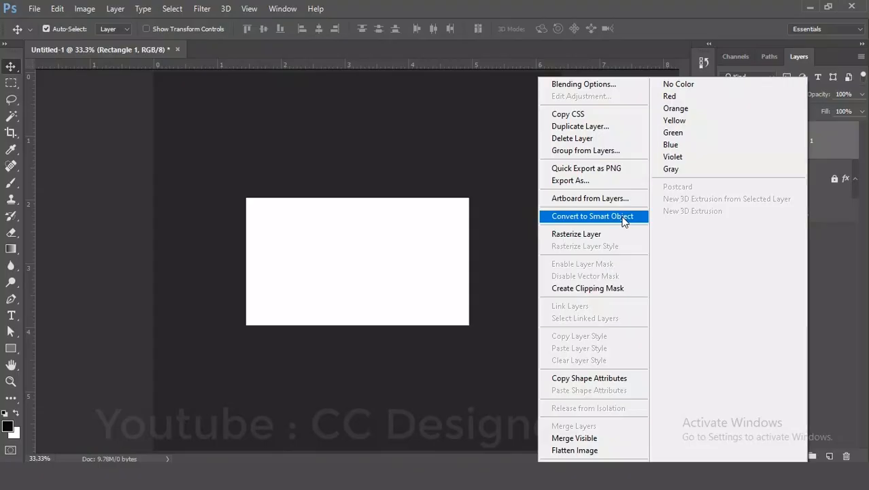
left_click(657, 28)
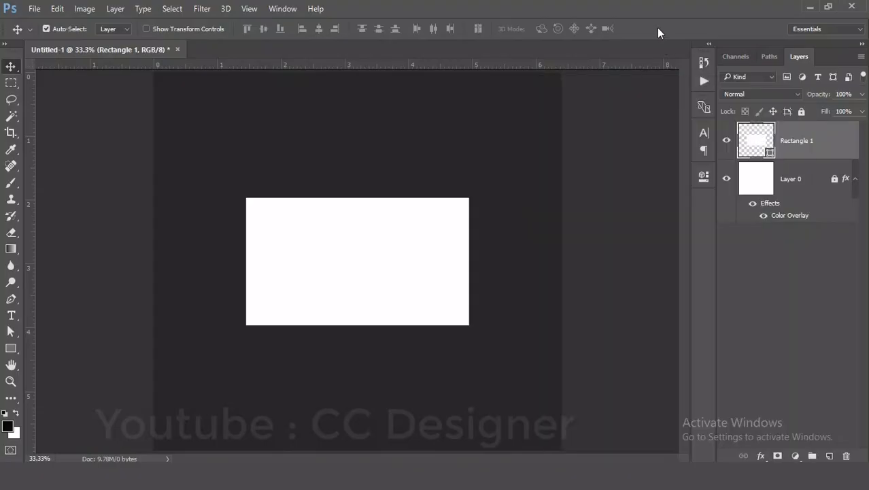
double_click(769, 154)
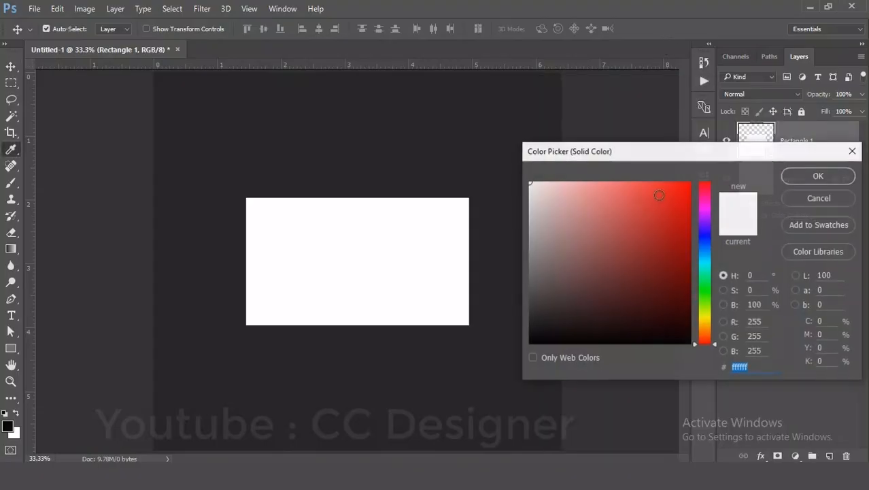
left_click(820, 199)
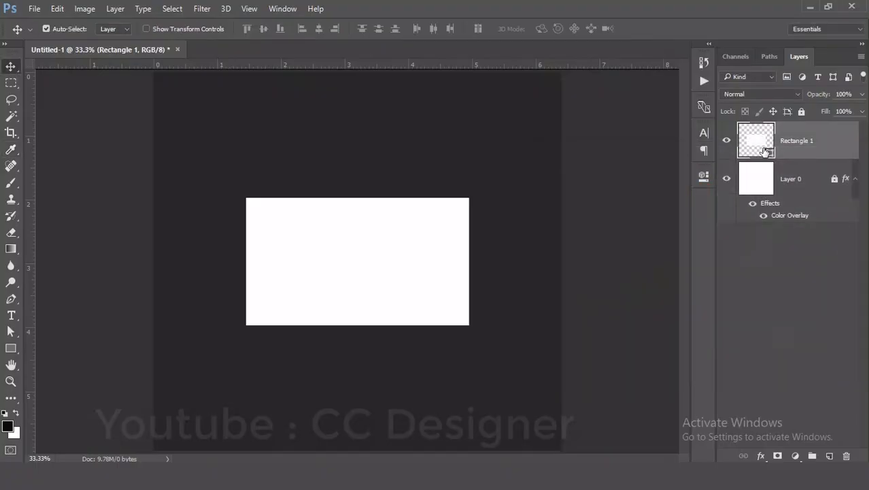
Convert the white rectangle layer to a smart object and open its contents in their own document
right_click(811, 149)
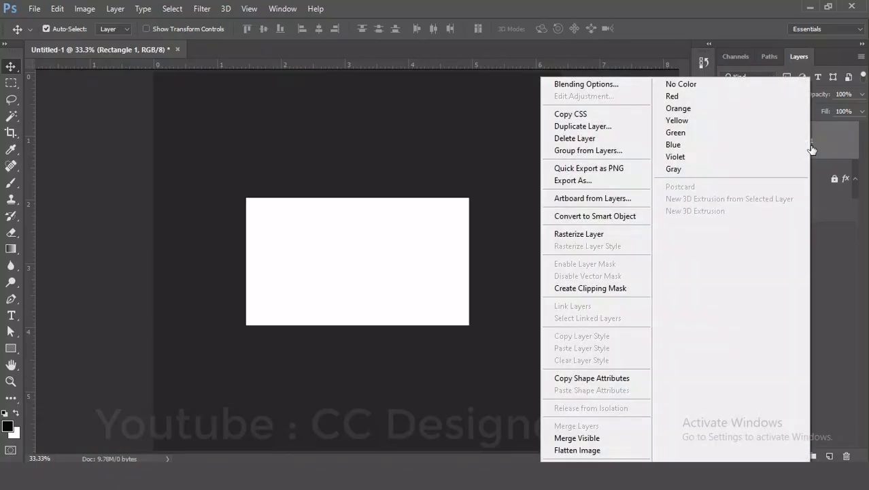
left_click(604, 217)
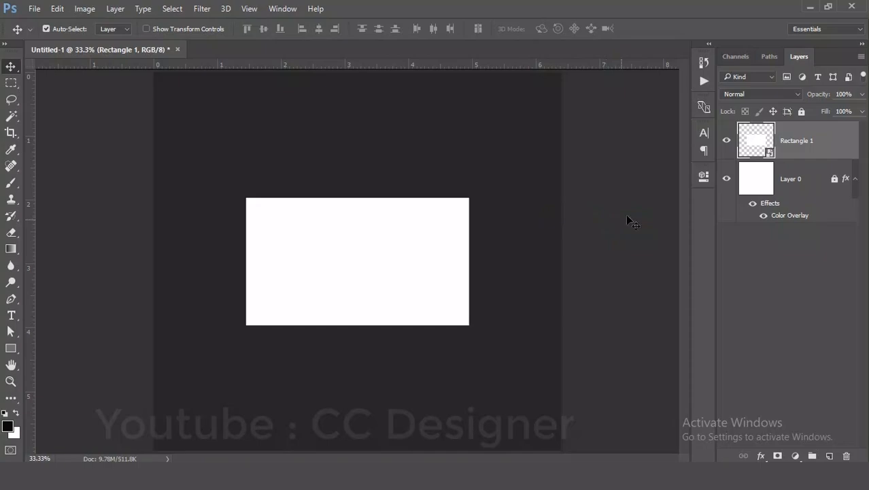
double_click(770, 153)
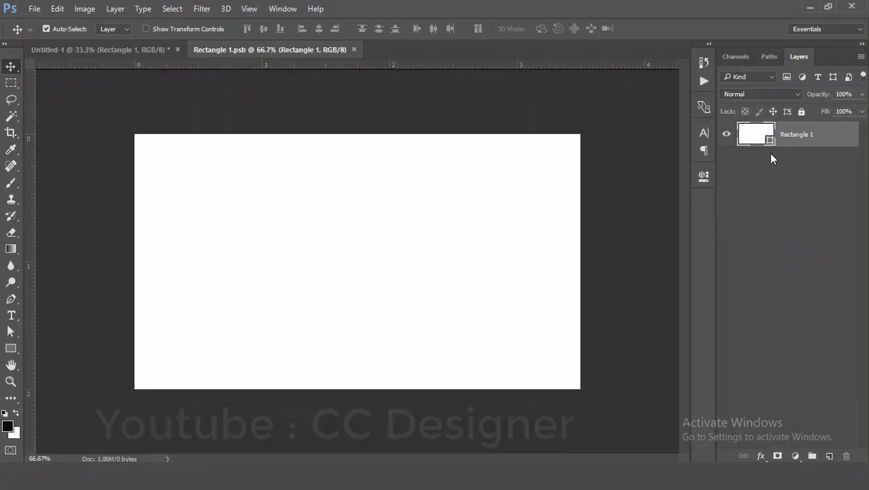
left_click(64, 50)
left_click(234, 50)
Add the red text "ghgfdghfdjhgfj" to the upper left area of the card contents, and save and close the smart object
left_click(11, 314)
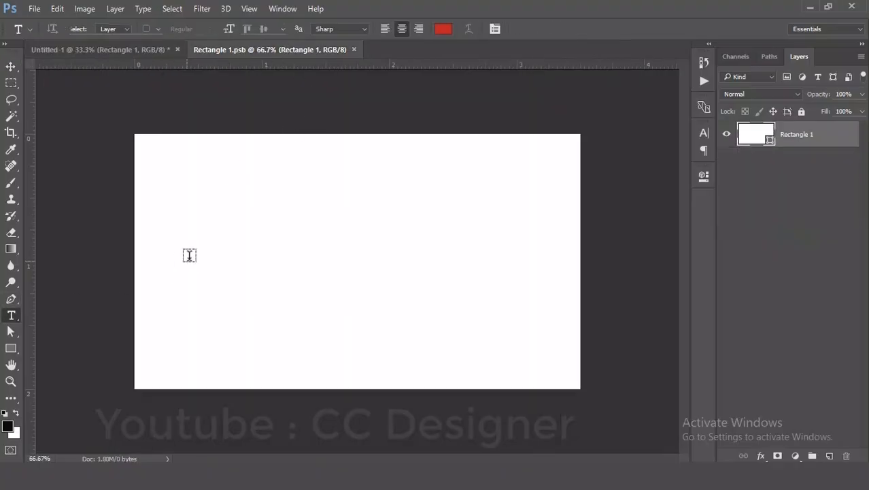
left_click(231, 222)
type("ghofdghfdjhofj")
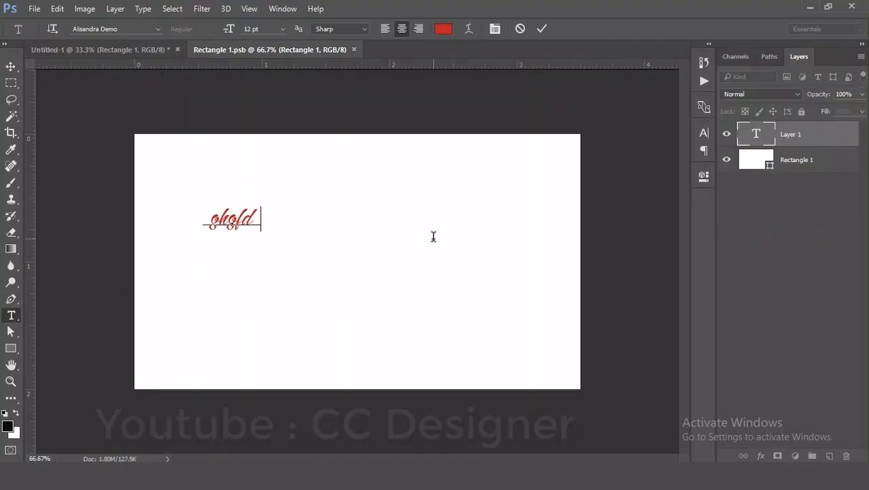
left_click(11, 65)
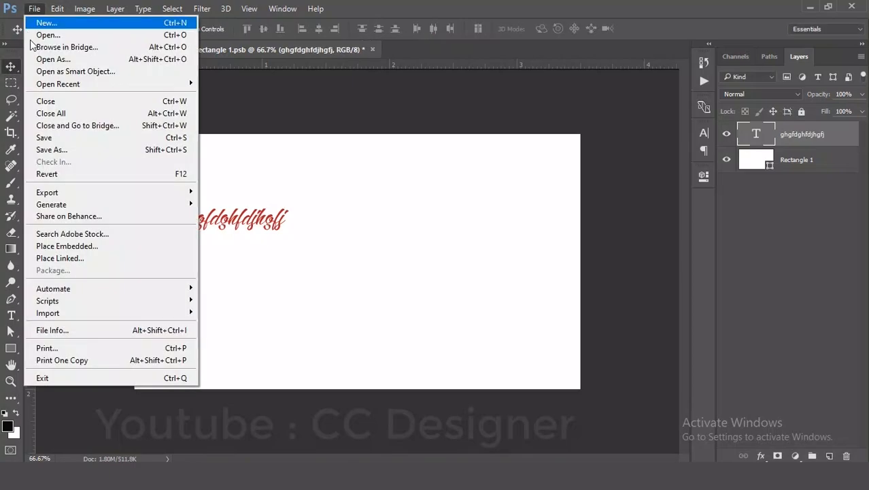
left_click(58, 137)
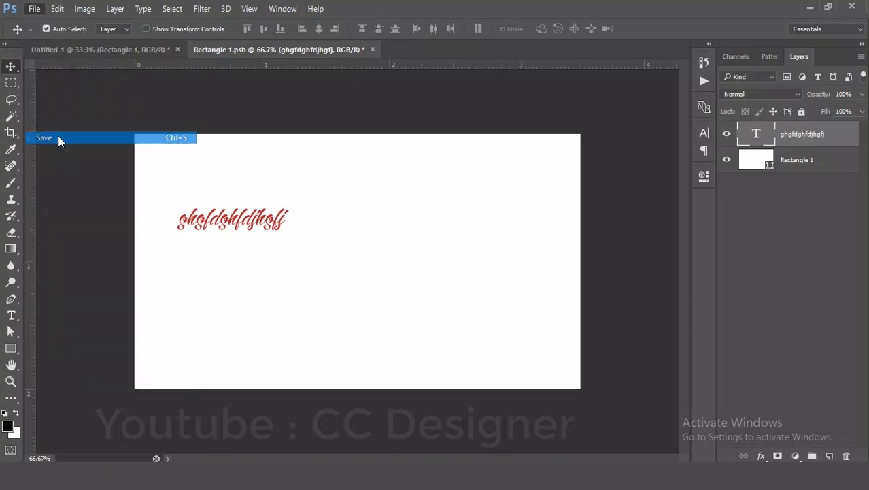
left_click(366, 49)
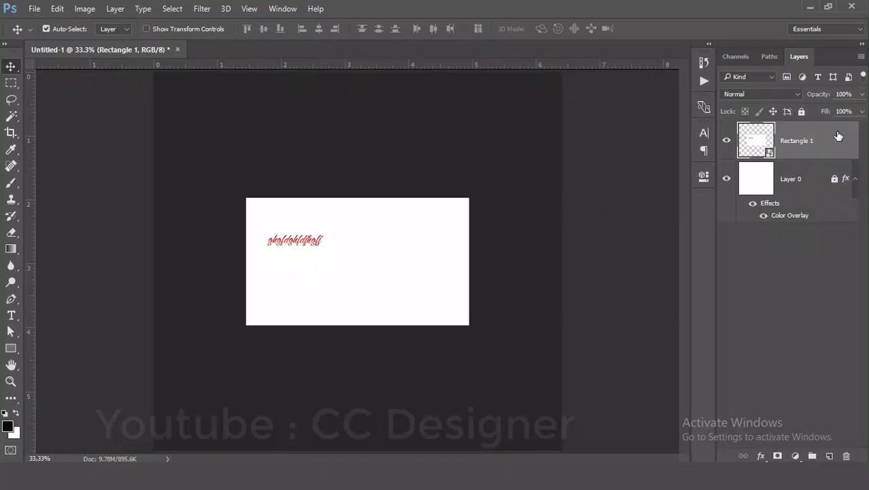
Reopen the card's smart object and draw three black rectangles, at the upper right, lower left (about 480 x 197 px) and lower right (about 271 x 188 px)
double_click(767, 151)
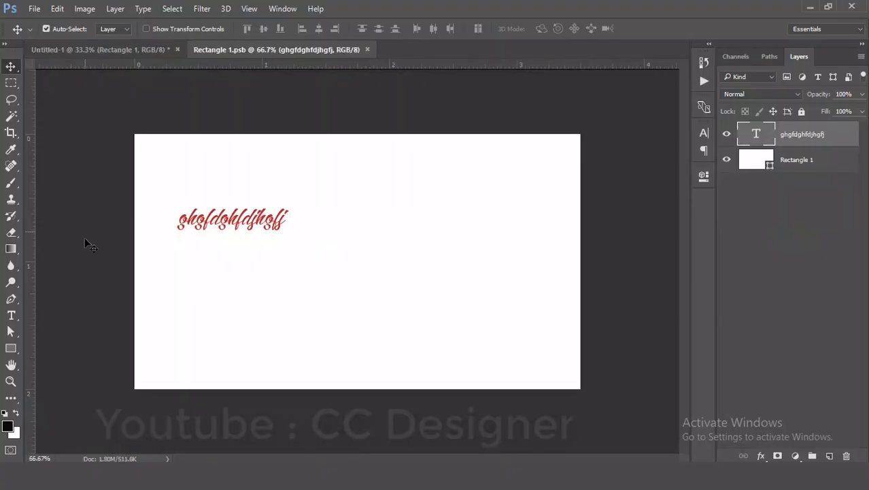
left_click(10, 347)
left_click(60, 348)
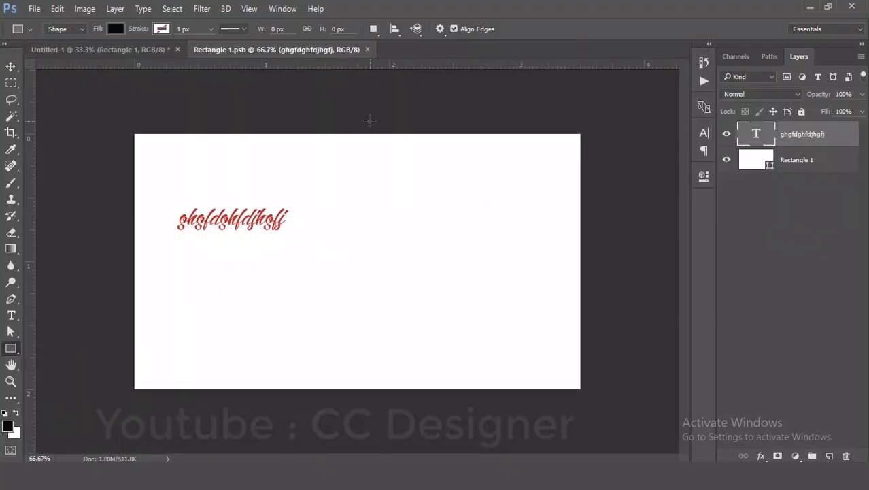
left_click_drag(367, 126, 553, 280)
left_click_drag(112, 286, 316, 369)
left_click_drag(388, 331, 502, 411)
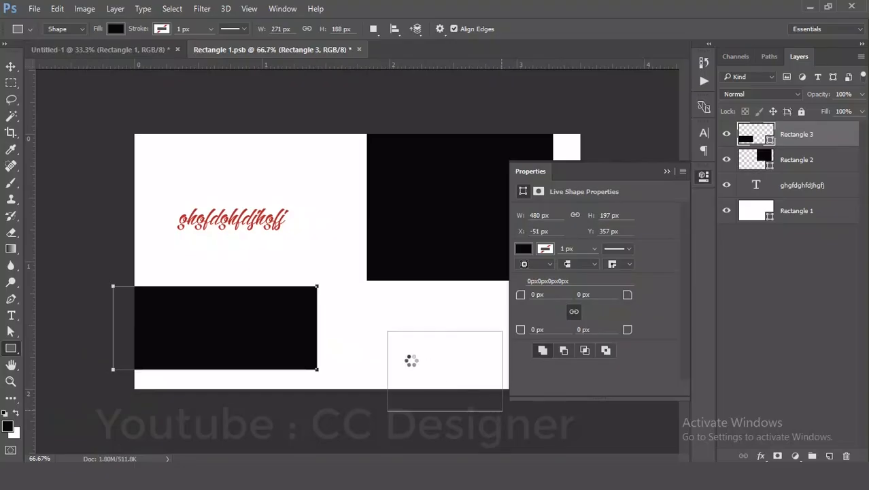
left_click(10, 65)
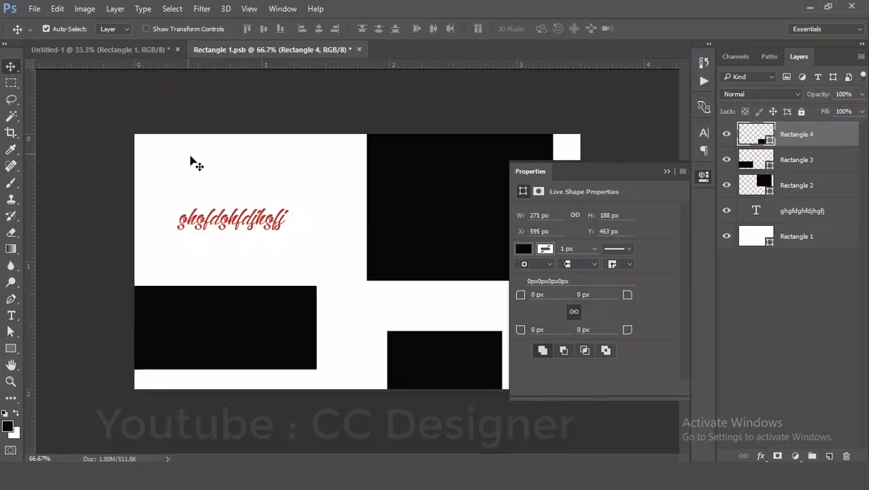
Save and close the smart object so the black rectangles update the card, and collapse the shape properties
left_click(34, 8)
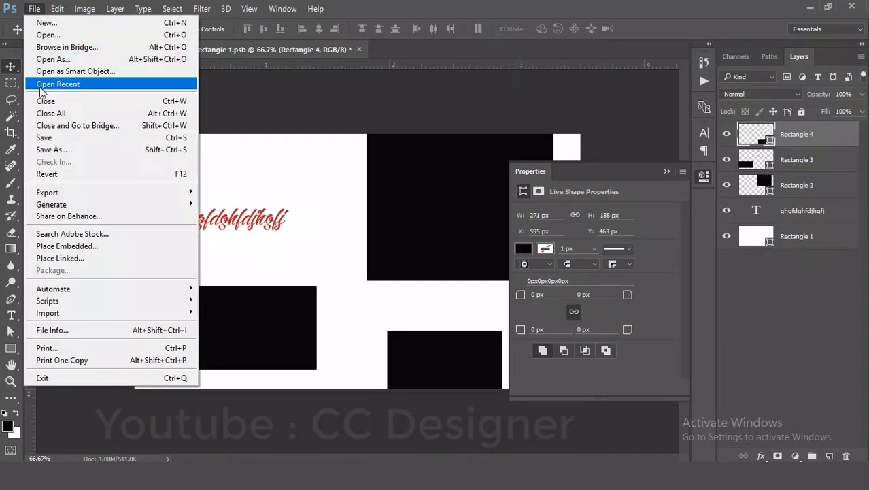
left_click(48, 137)
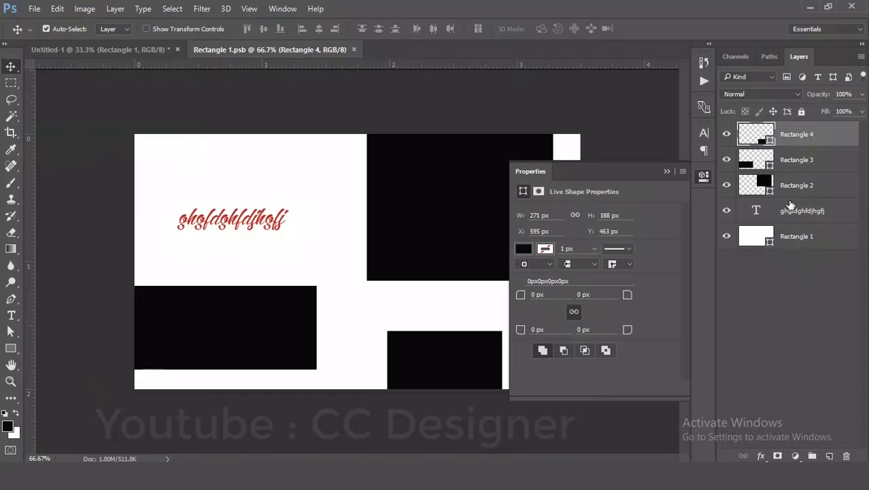
left_click(353, 50)
left_click(703, 176)
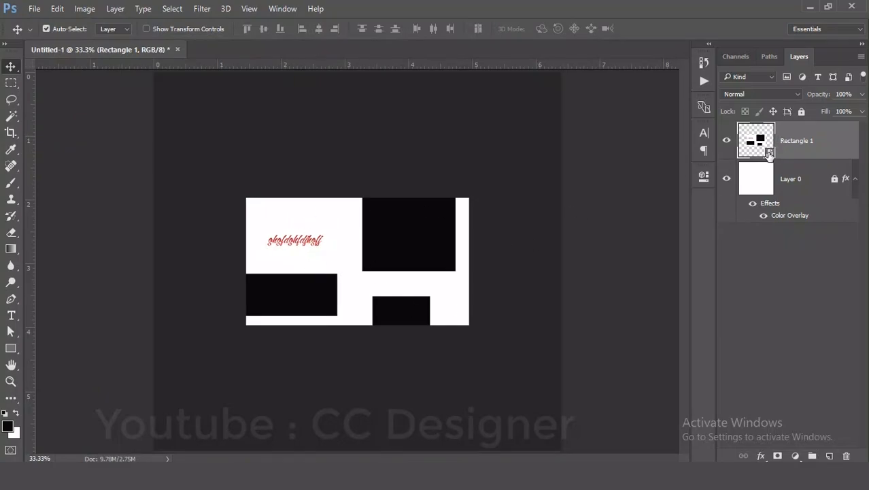
Reopen the card's smart object contents and open the business card design file BG Front.psd
double_click(768, 153)
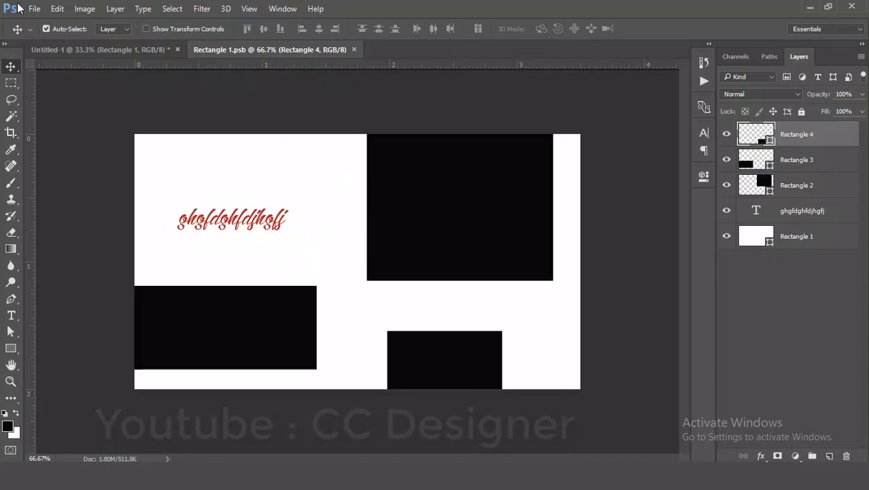
left_click(34, 8)
left_click(93, 245)
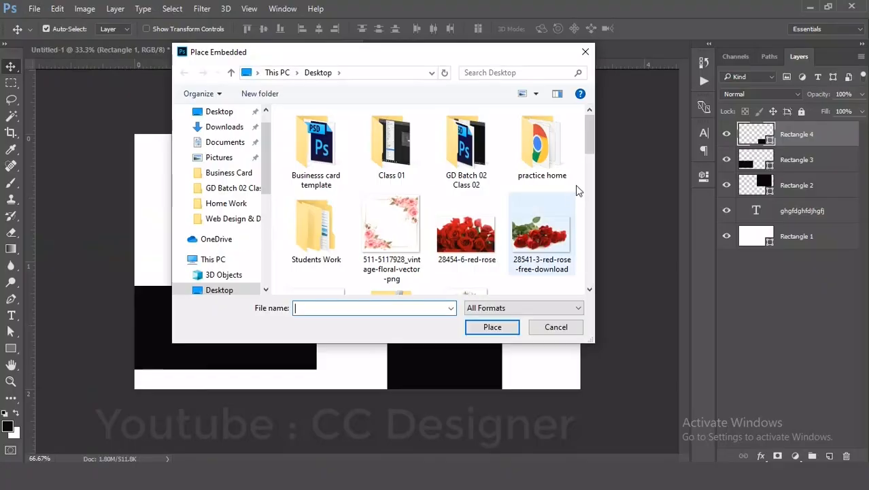
left_click_drag(592, 143, 602, 267)
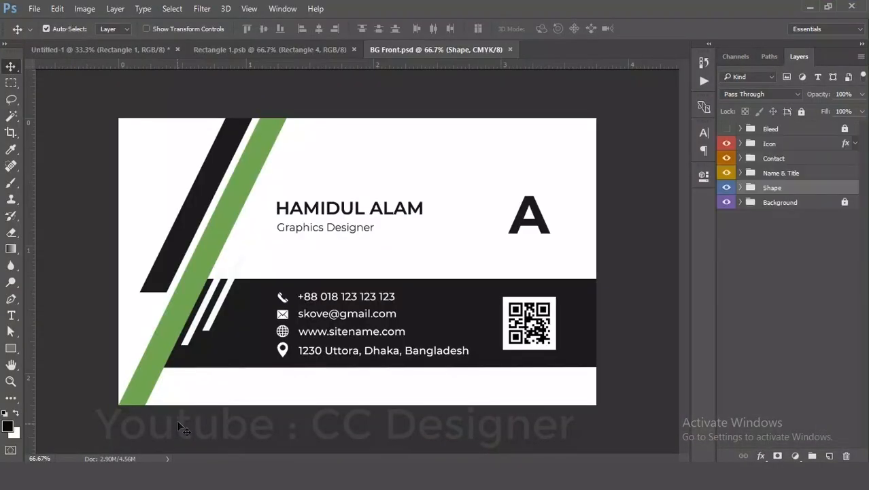
Copy the entire visible BG Front.psd design and paste it into the smart object contents as a new layer covering the card
key("ctrl+a")
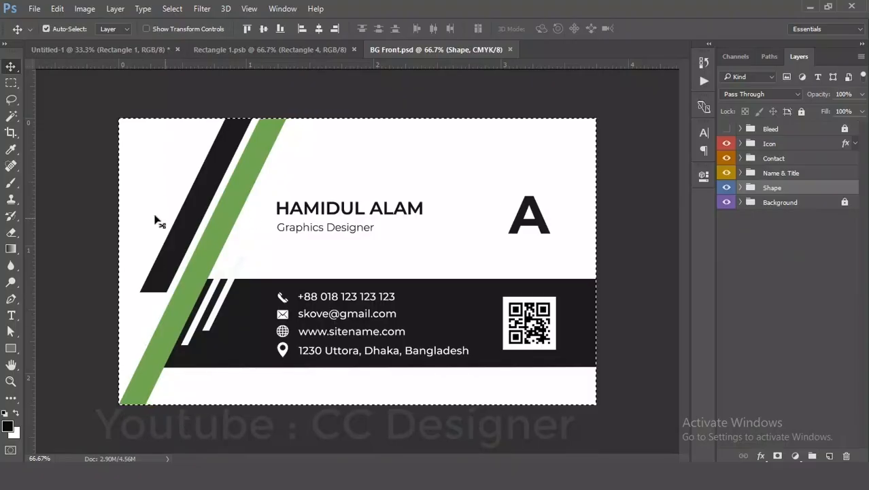
left_click(282, 49)
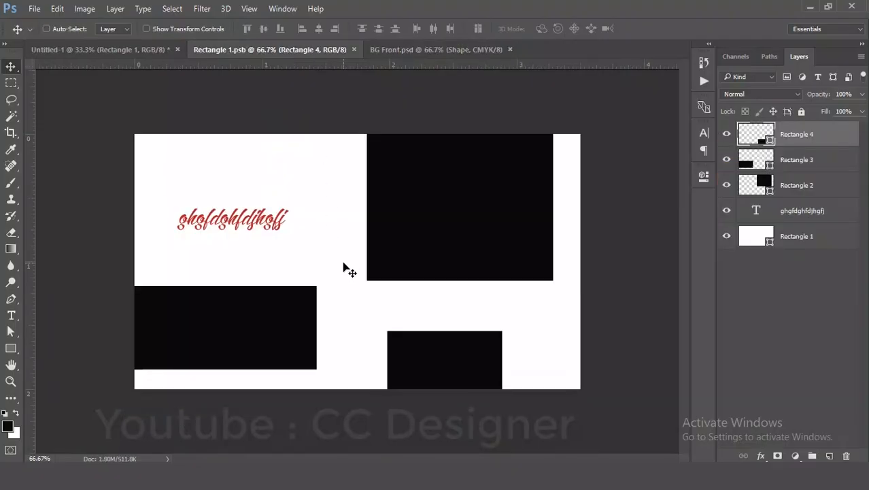
key("ctrl+v")
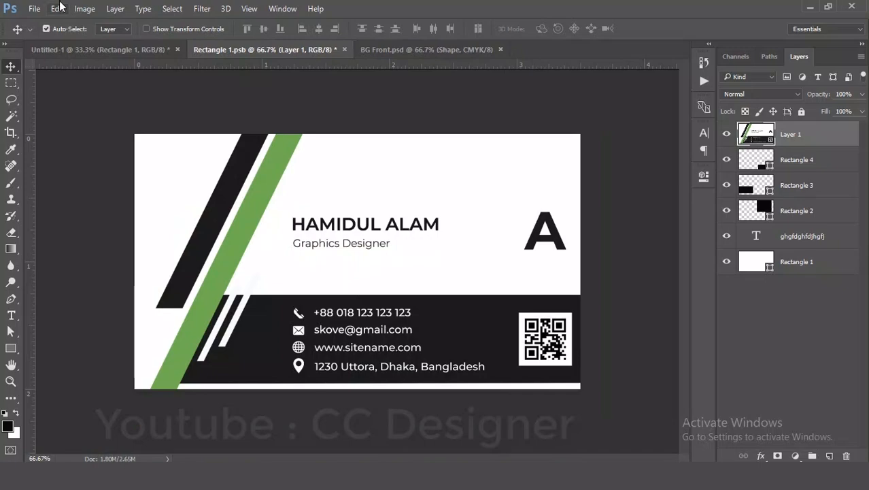
Save and close the smart object contents to update the card, and close BG Front.psd
left_click(34, 9)
left_click(73, 138)
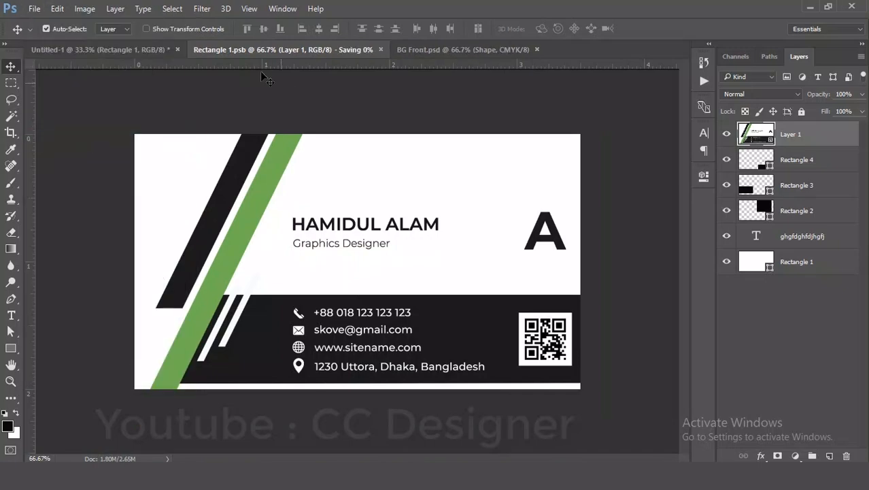
left_click(342, 49)
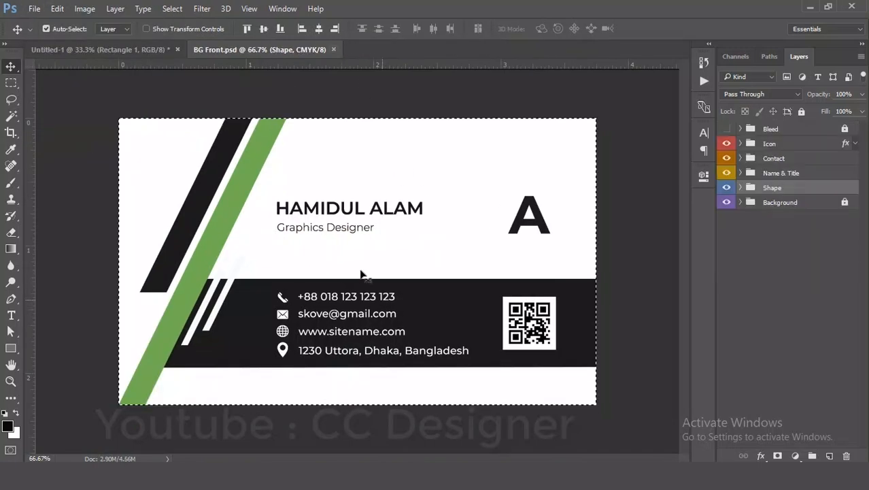
left_click(334, 49)
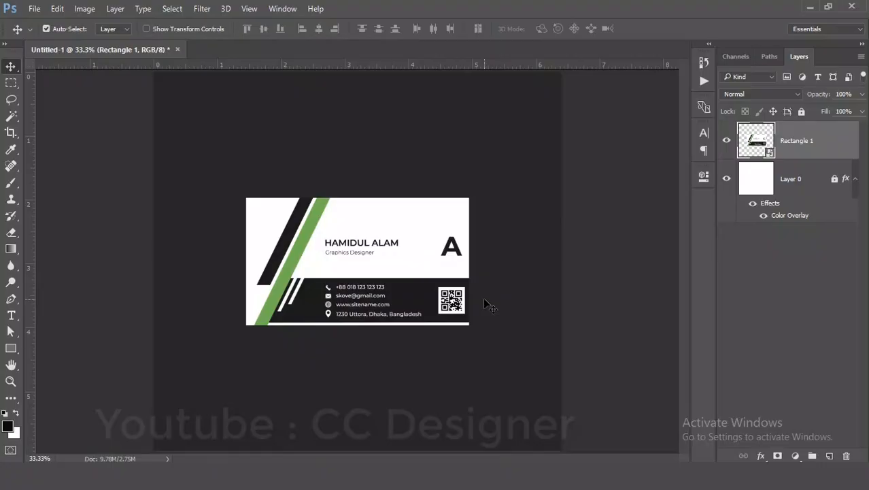
Open the card's smart object contents again and examine the area in which the card design is edited
right_click(788, 138)
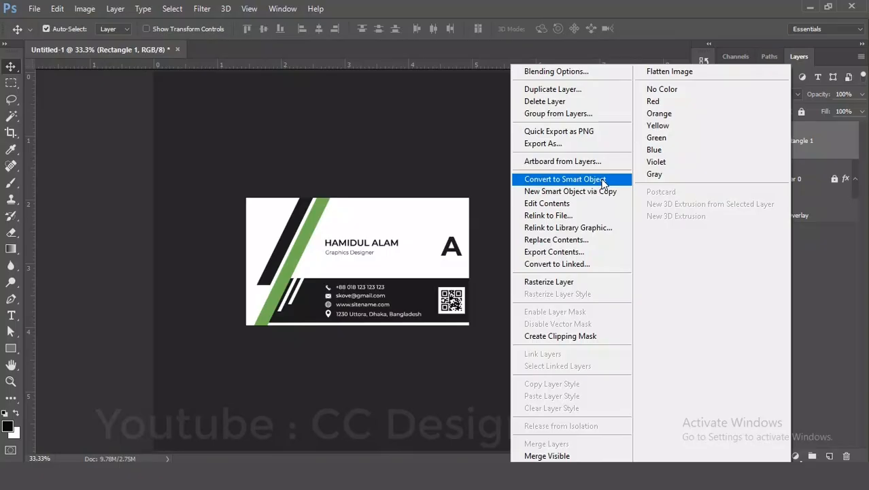
left_click(826, 150)
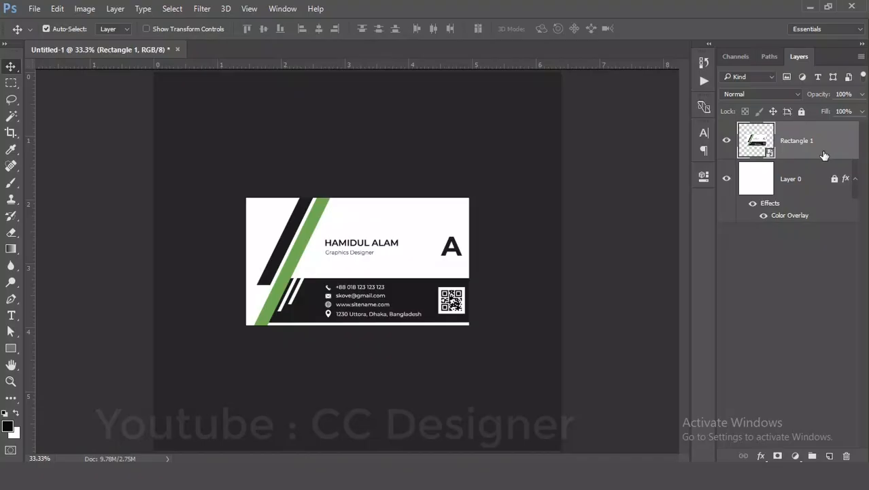
double_click(767, 154)
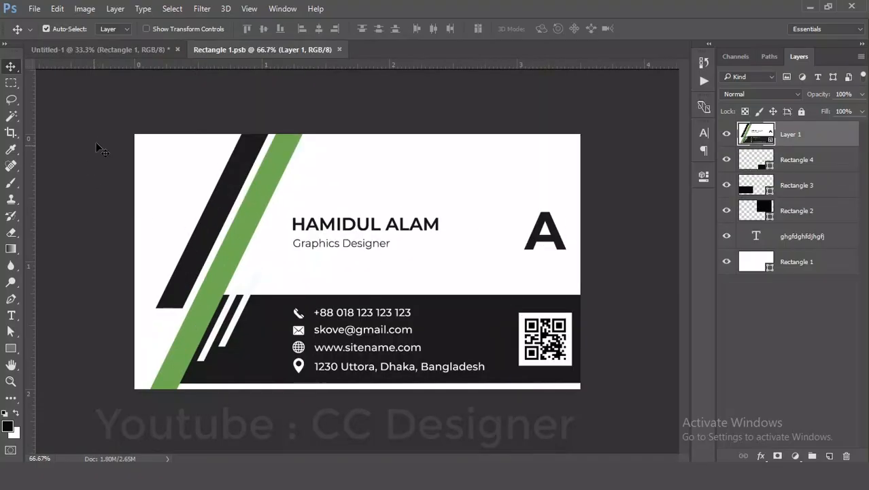
left_click_drag(101, 149, 621, 433)
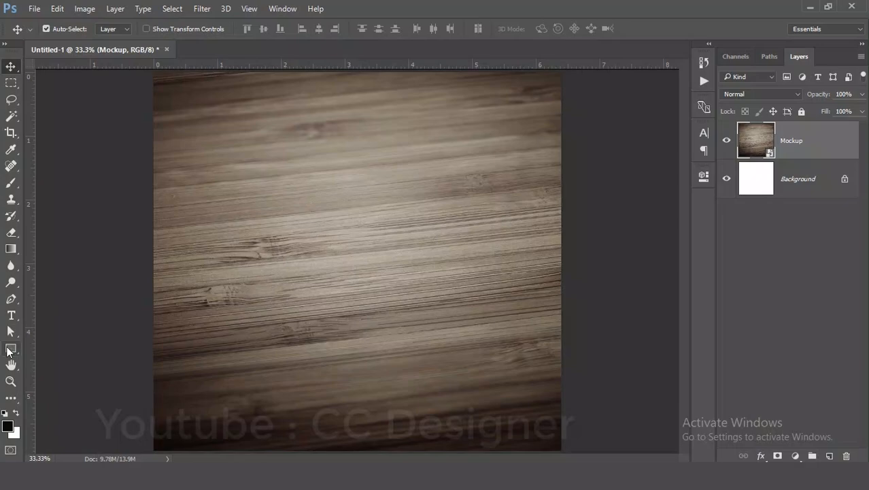
Create a black rectangle 3.5 in wide and 2 in high over the wooden background and move it to the horizontal centre of the canvas
left_click(9, 349)
left_click(333, 266)
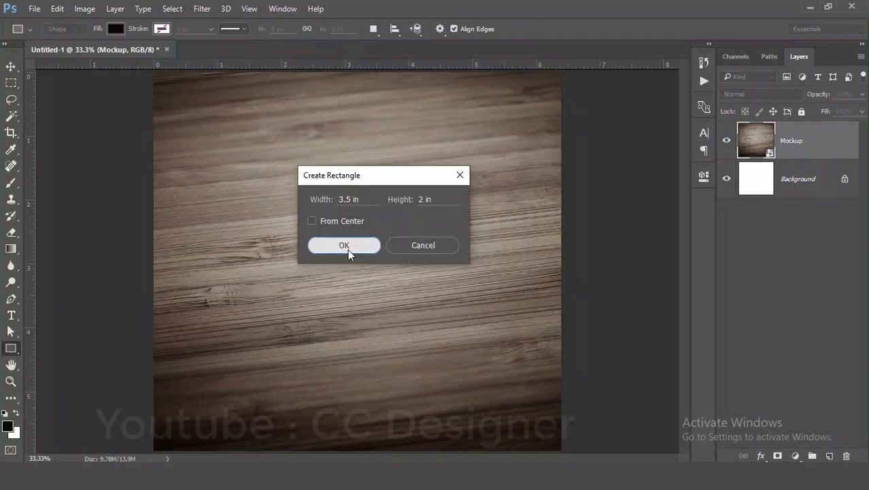
left_click(347, 249)
left_click(11, 66)
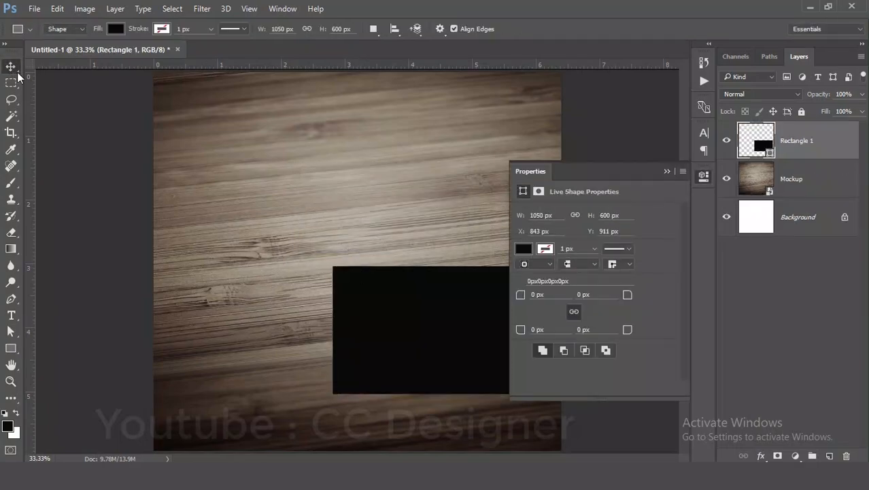
left_click_drag(423, 320, 336, 252)
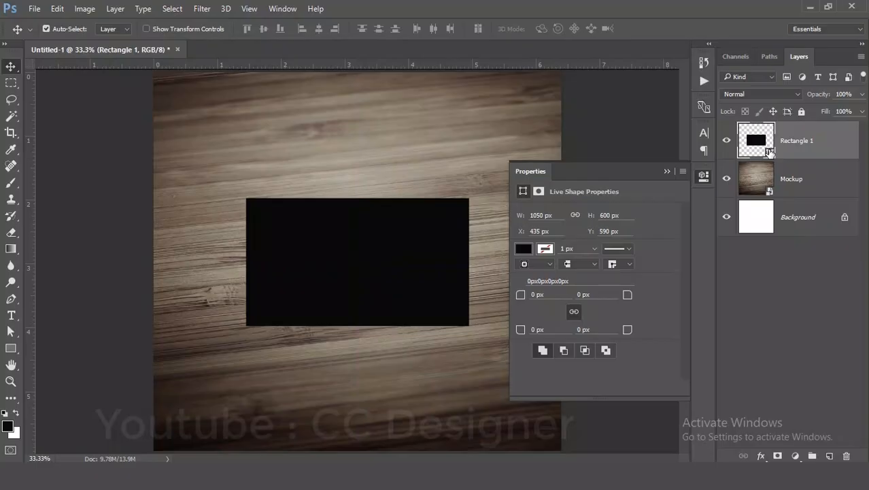
Fill the Rectangle 1 card with white (ffffff) and convert its layer to a smart object
double_click(768, 151)
left_click_drag(275, 117, 256, 98)
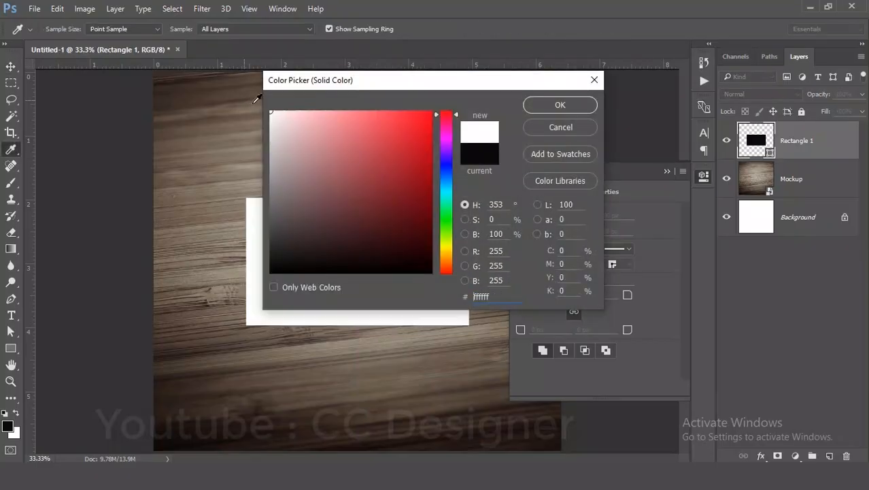
left_click(555, 104)
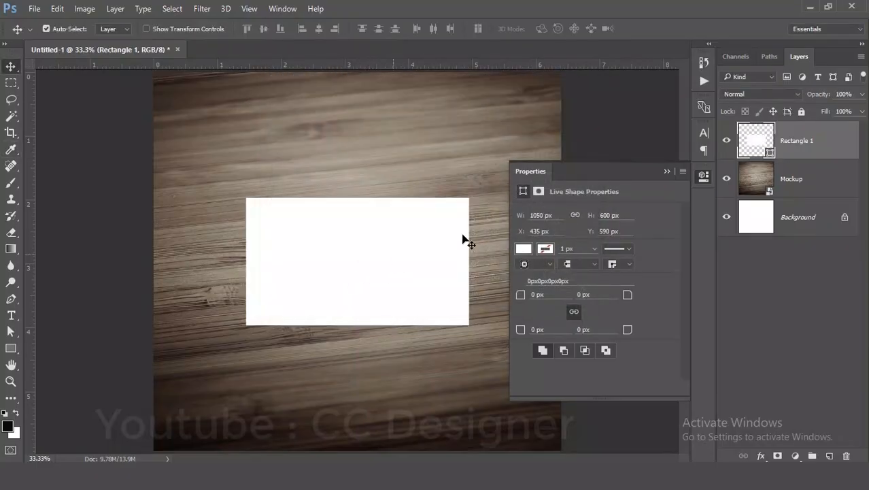
right_click(827, 145)
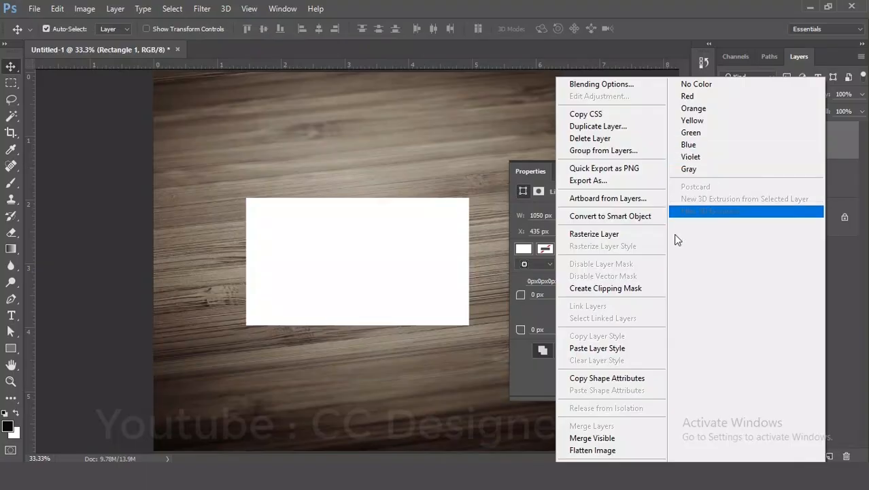
left_click(623, 224)
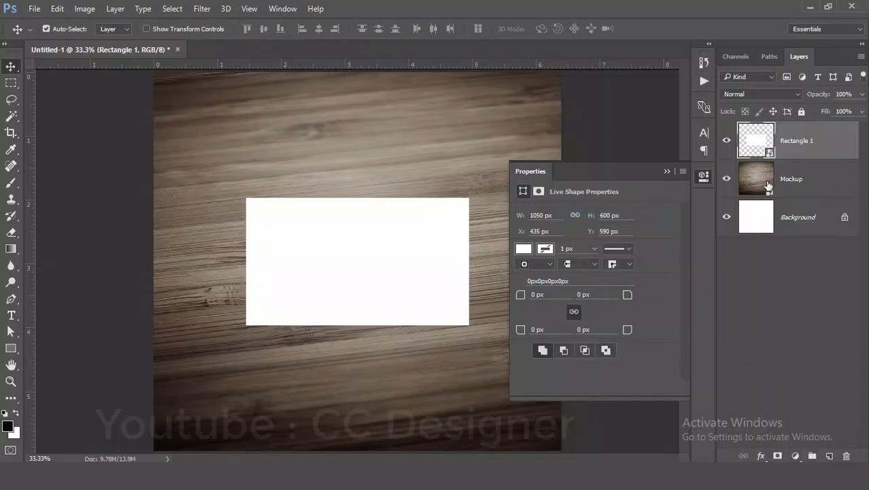
Create a second black rectangle 3.5 in wide and 2 in high, placed below the white card
key("u")
left_click(343, 258)
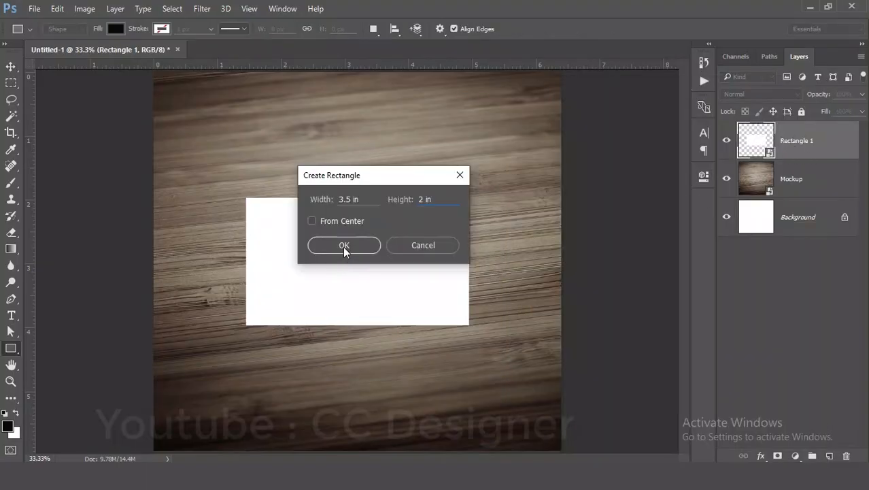
left_click(343, 248)
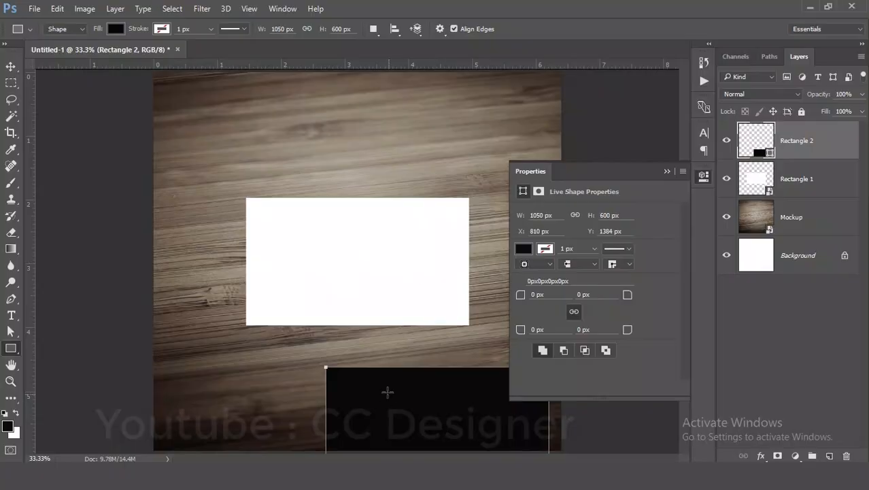
left_click(10, 66)
left_click_drag(388, 375, 376, 349)
Switch to the Color COde file in Notepad, copy the colour code e2e0e1 and close the file
key("alt+Tab")
left_click_drag(255, 130, 202, 130)
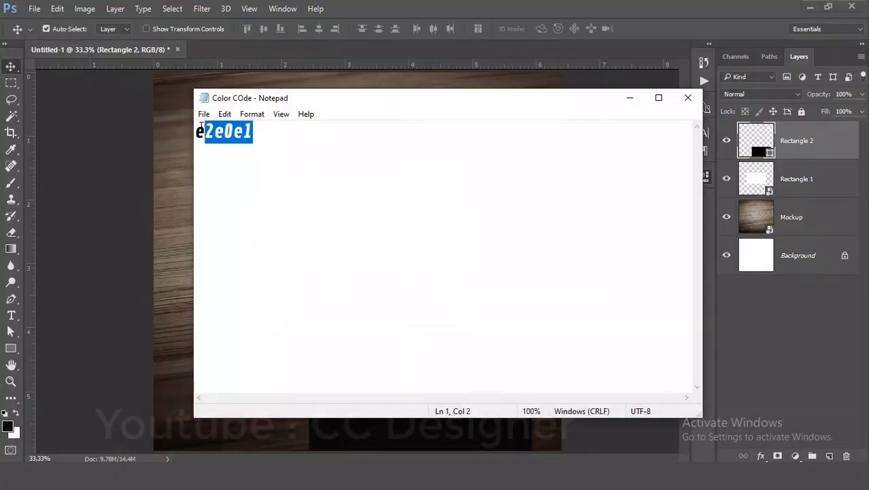
left_click_drag(259, 133, 188, 130)
right_click(250, 134)
left_click(288, 179)
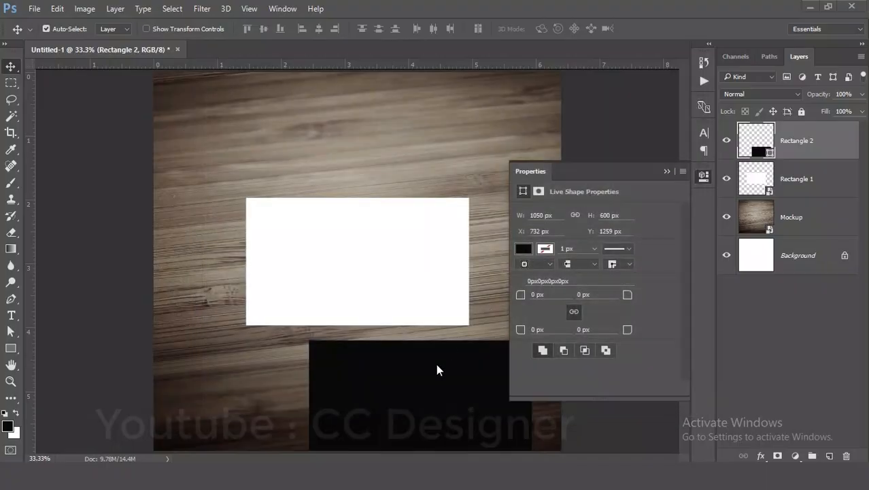
left_click(687, 97)
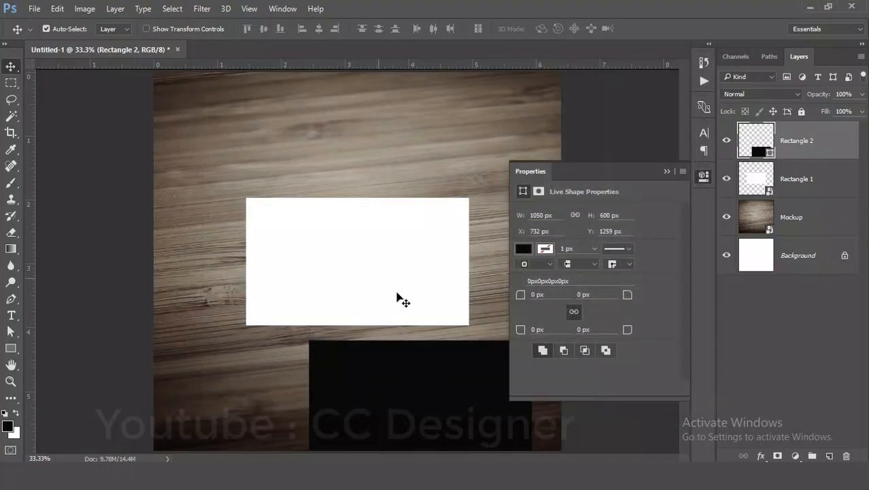
Place the black rectangle exactly over the white card and change its fill colour to e2e0e1
left_click_drag(414, 404, 351, 234)
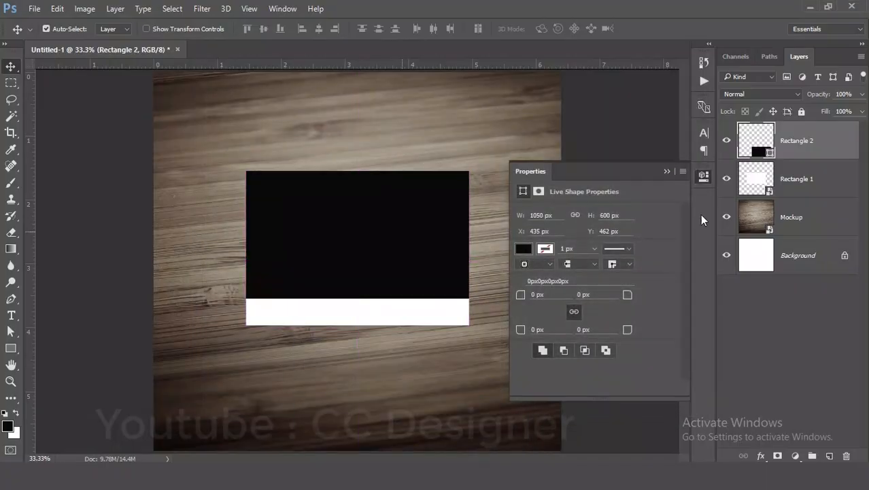
double_click(769, 153)
key("ctrl+v")
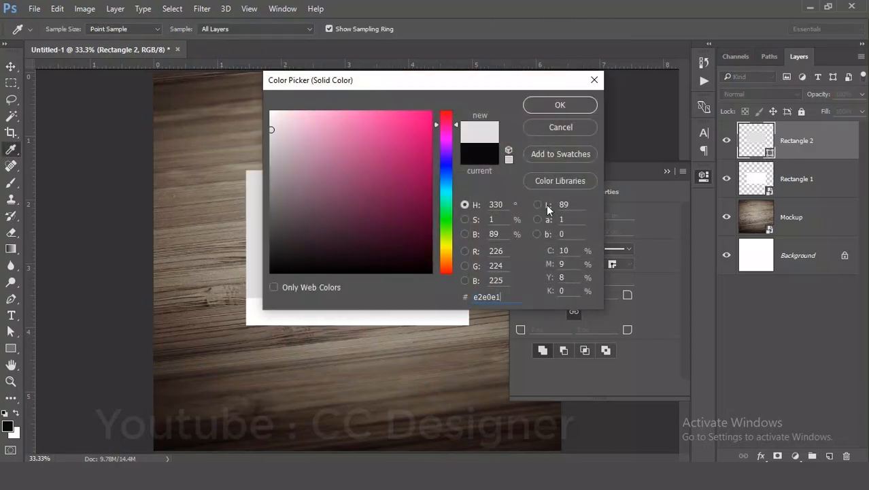
left_click(558, 105)
left_click_drag(367, 229, 367, 251)
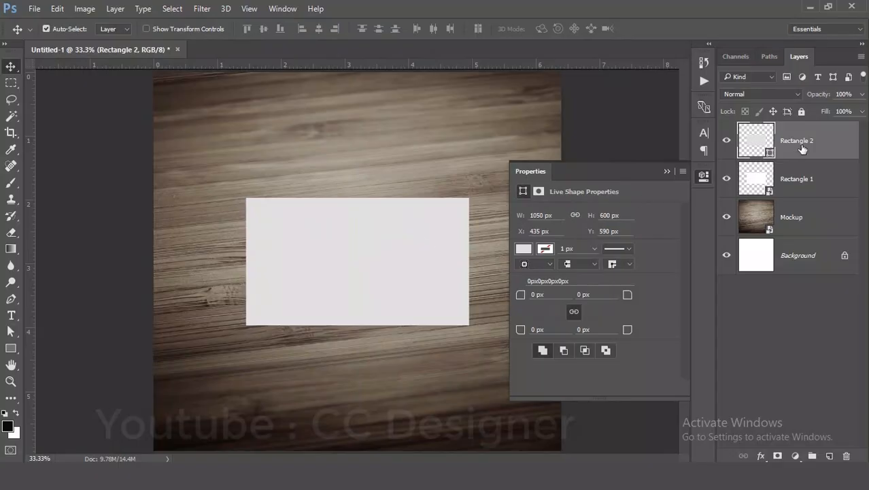
Move the Rectangle 2 layer beneath Rectangle 1 and rename it SHadow, leaving Rectangle 1 selected
left_click_drag(802, 149, 792, 197)
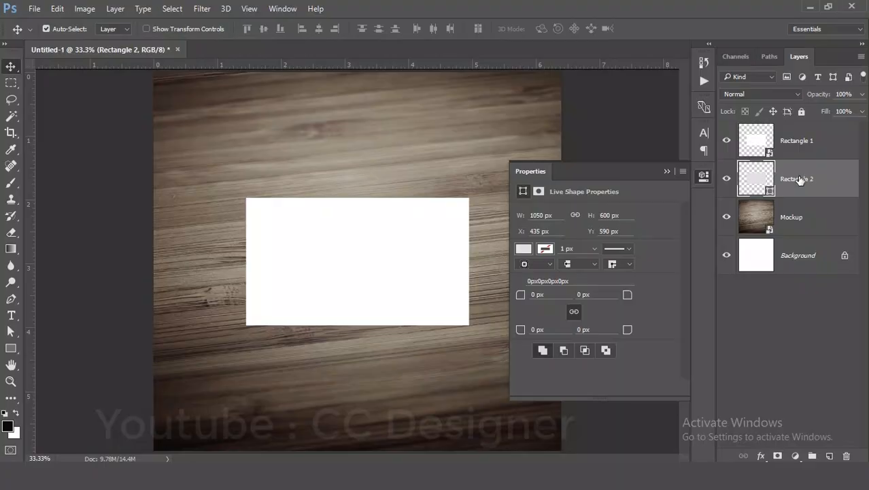
type("SHadow")
left_click(809, 143)
View the pink-color visiting card image on the desktop as a shadow reference and return to the mockup in Photoshop
left_click(809, 7)
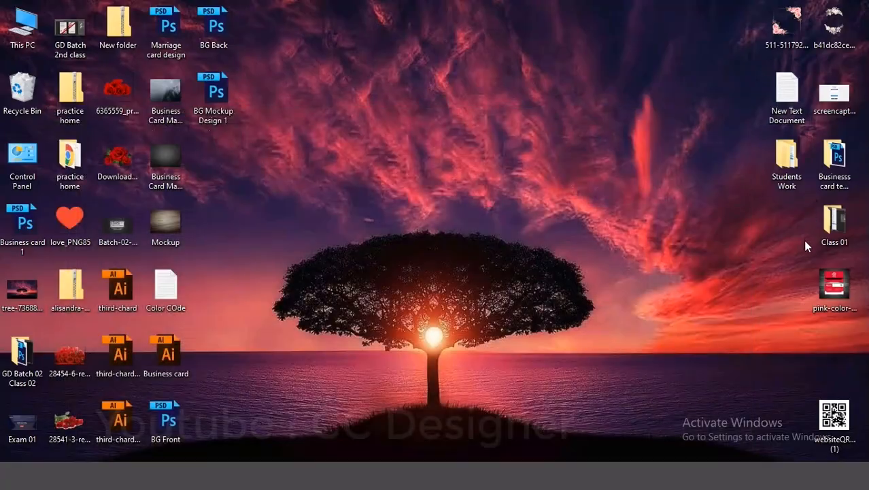
double_click(834, 285)
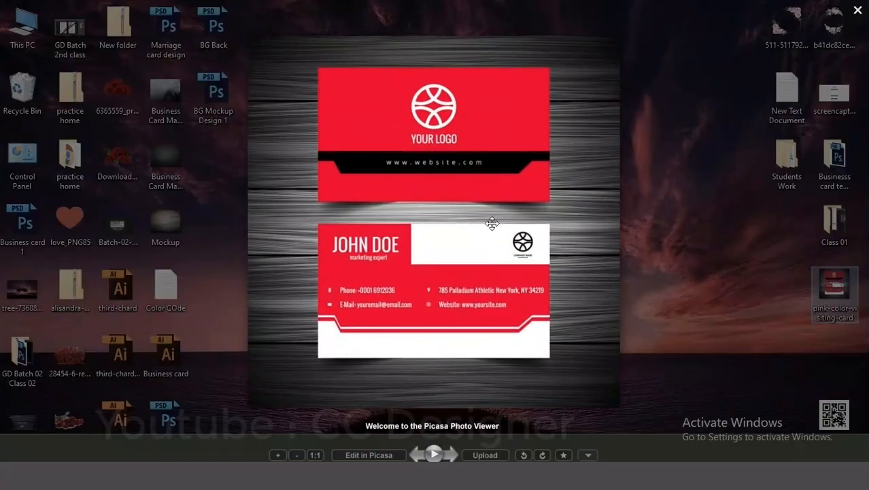
key("Escape")
key("alt+Tab")
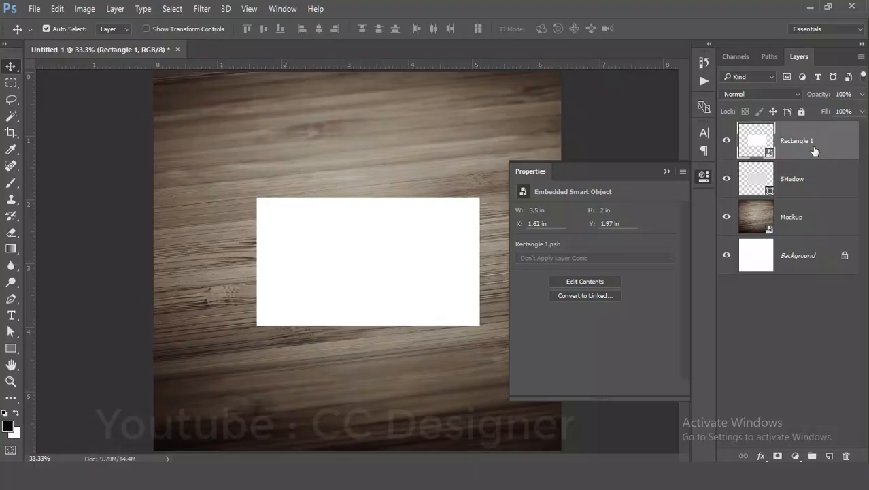
Set the blend mode of Rectangle 1 to Linear Burn and check the card with that layer hidden and shown
left_click(793, 94)
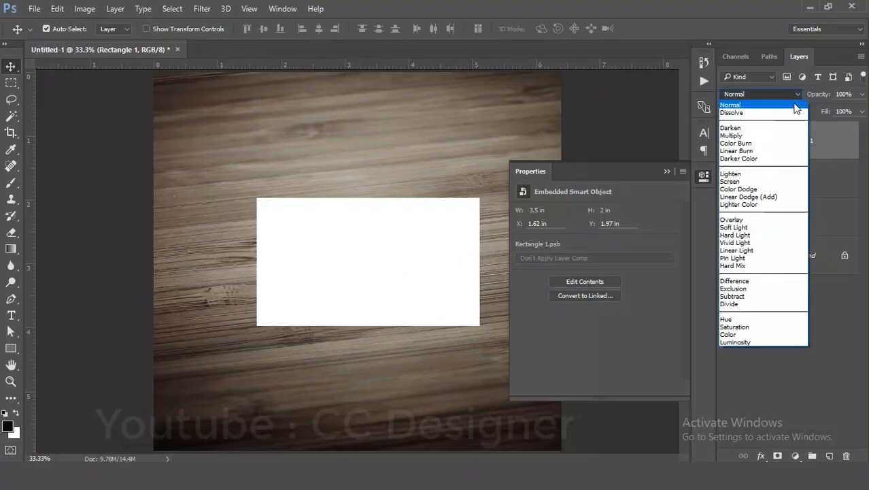
left_click(771, 151)
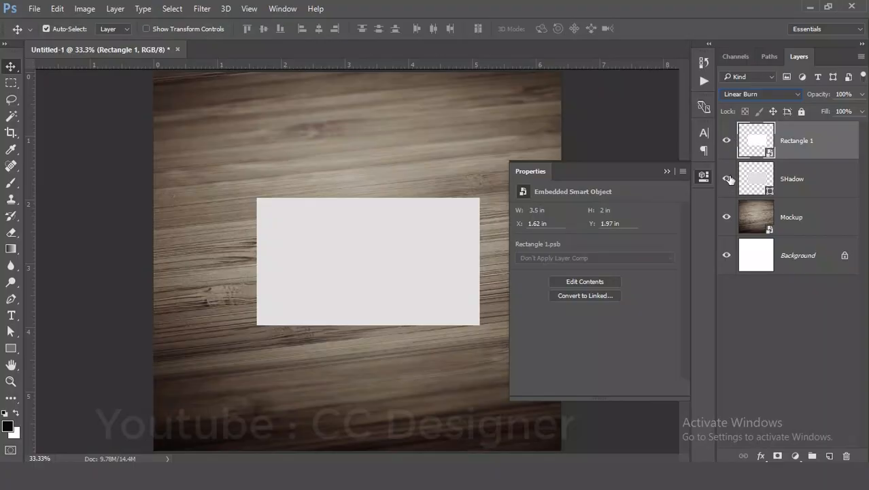
left_click(727, 142)
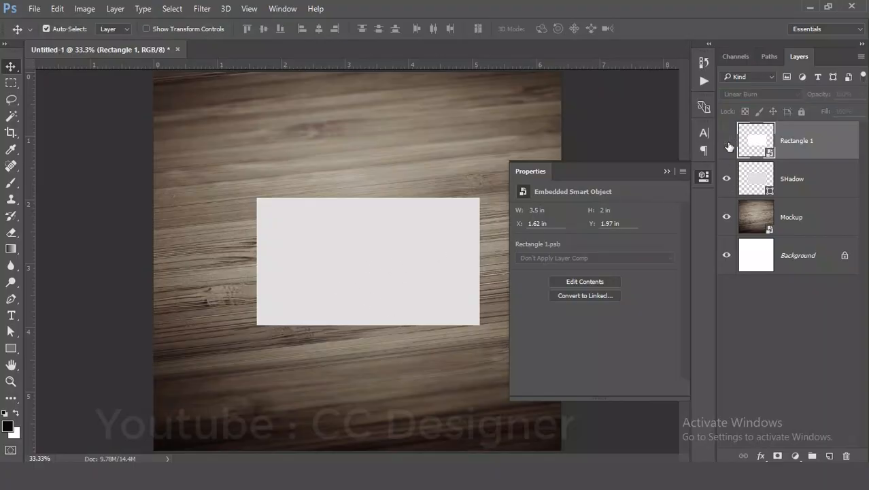
left_click(727, 141)
left_click(802, 185)
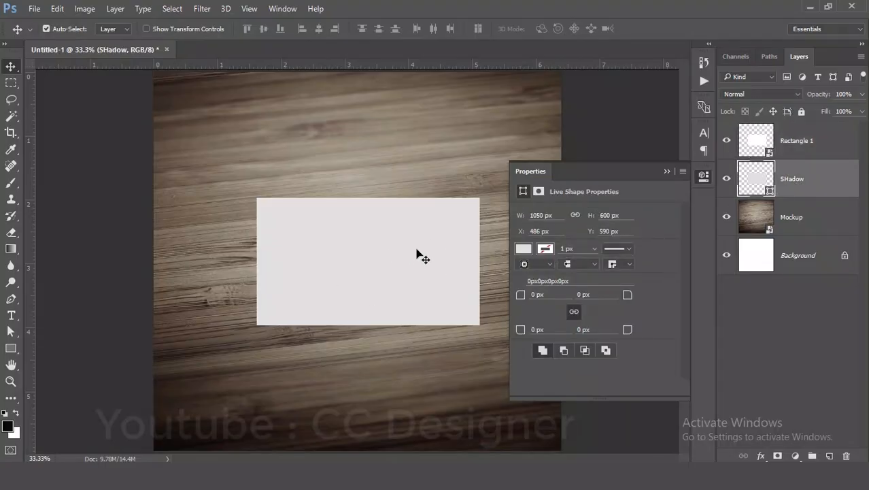
left_click(806, 144)
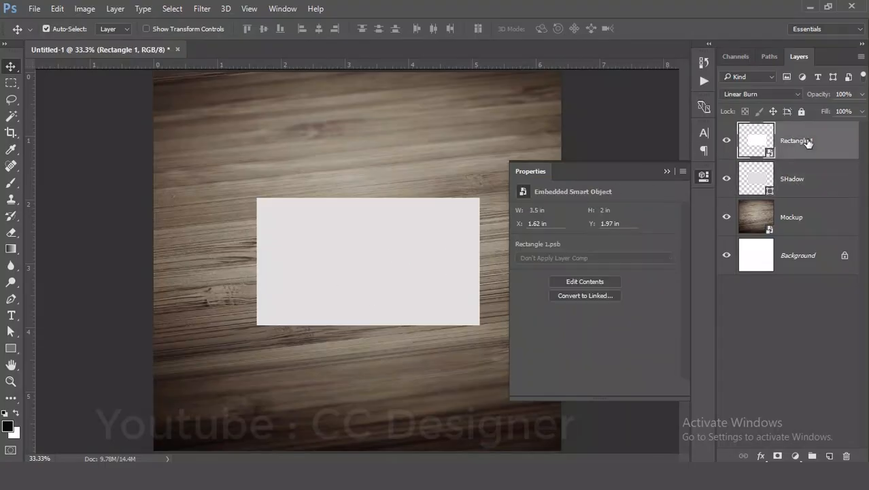
Compare Rectangle 1 in Normal and Linear Burn mode with the SHadow layer hidden, ending on Linear Burn with SHadow shown
left_click(727, 178)
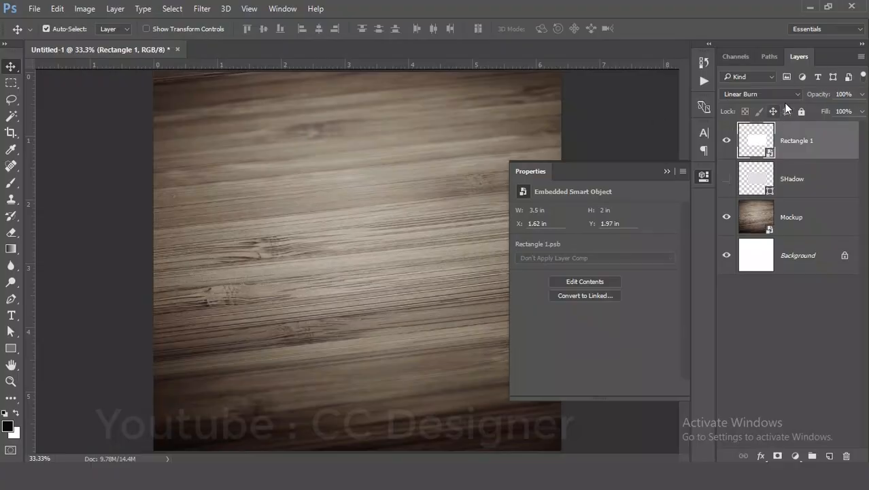
left_click(762, 94)
left_click(729, 107)
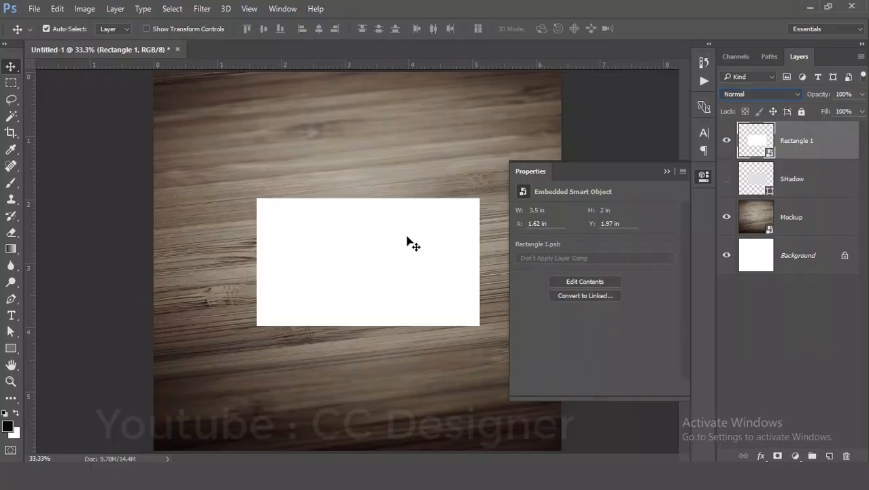
left_click(783, 94)
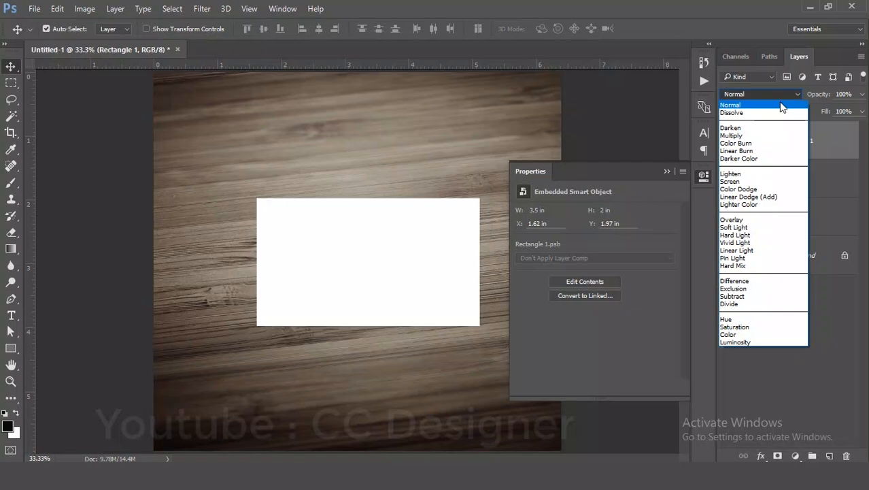
left_click(764, 150)
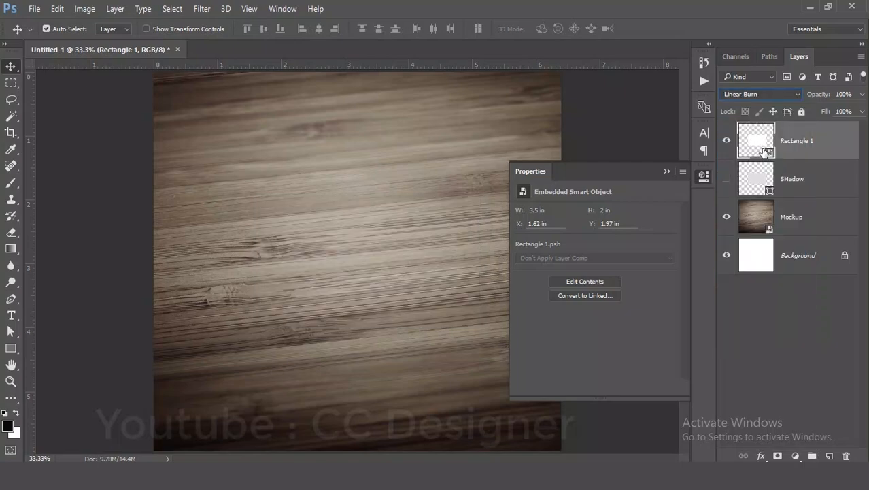
left_click(727, 180)
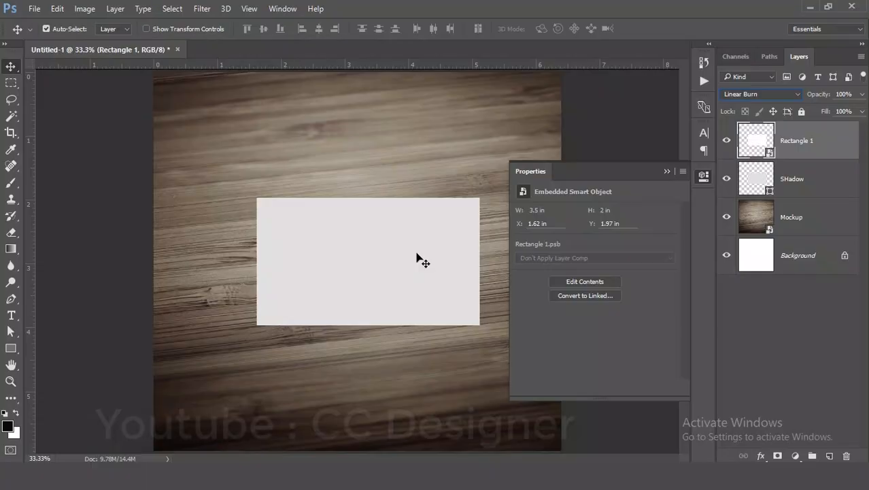
Open BG Front.psd from the desktop and return to the Untitled-1 mockup document
left_click(663, 172)
left_click(809, 7)
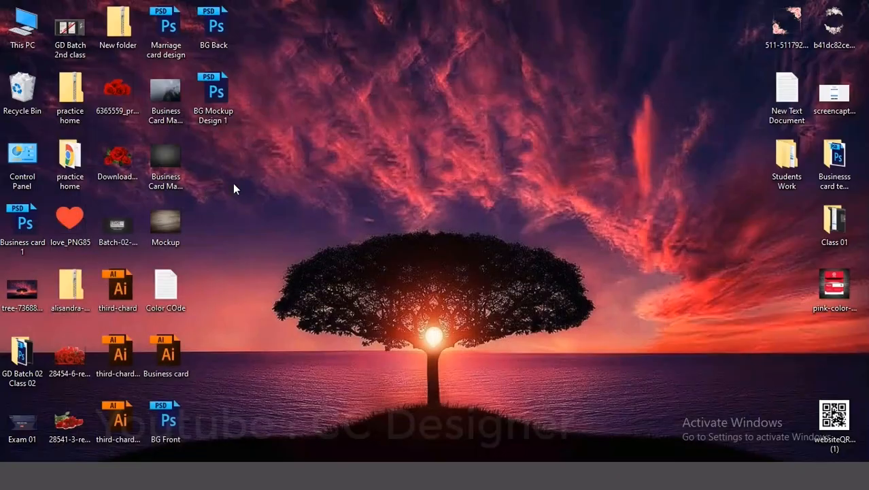
double_click(161, 425)
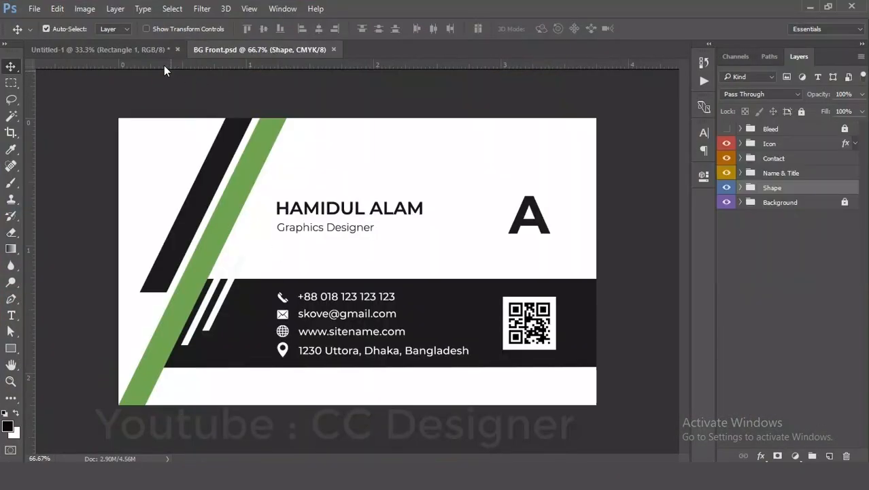
left_click(164, 50)
Undo the accidental move of the wooden background, lock the Mockup layer and select the card together with its SHadow layer
left_click_drag(223, 179, 331, 286)
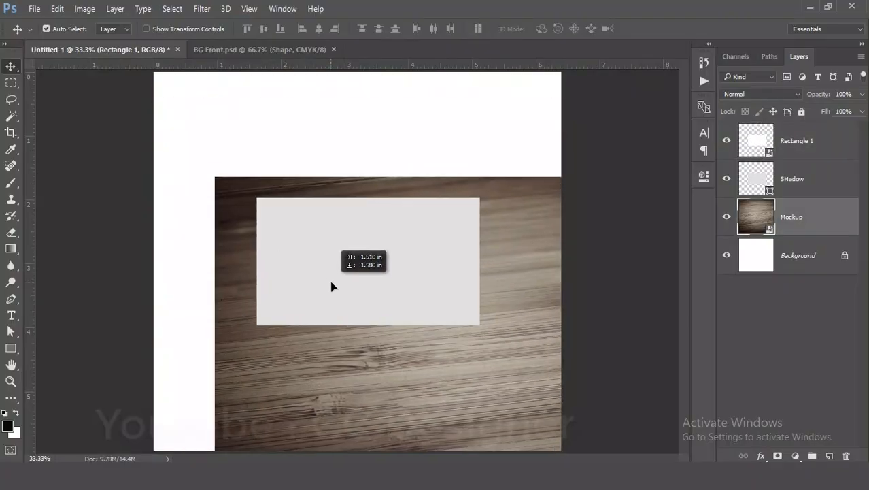
key("ctrl+z")
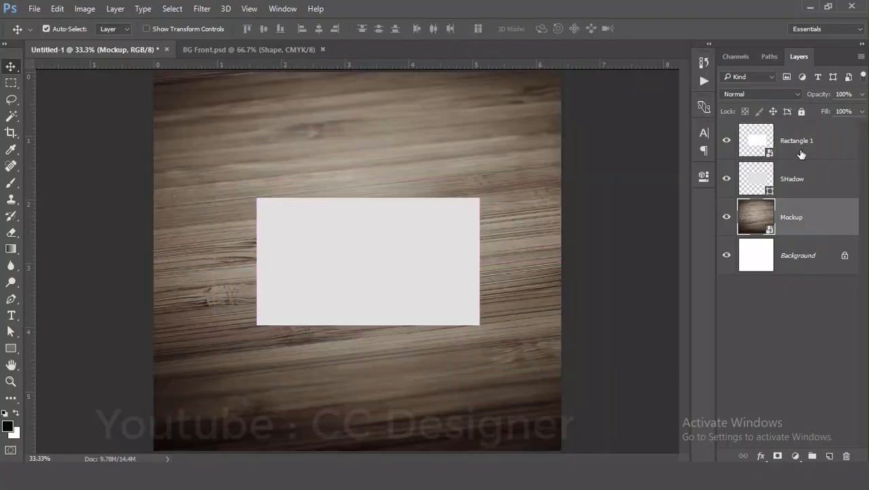
left_click(802, 111)
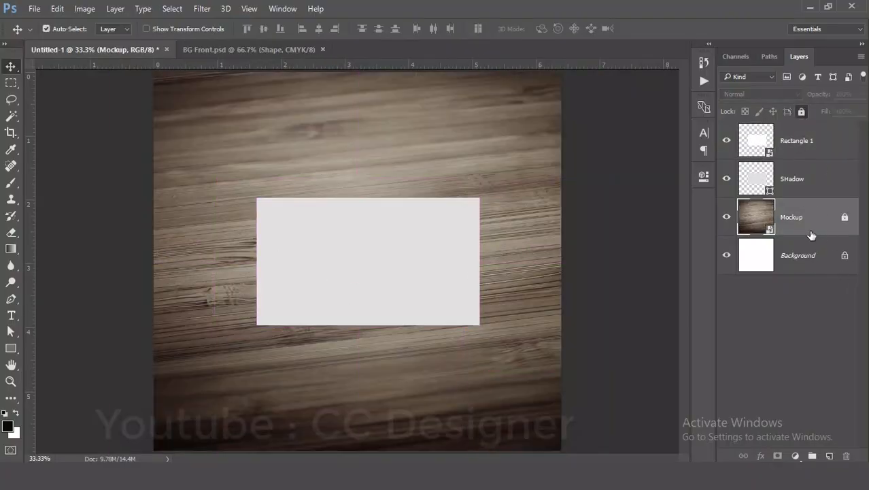
left_click(805, 179)
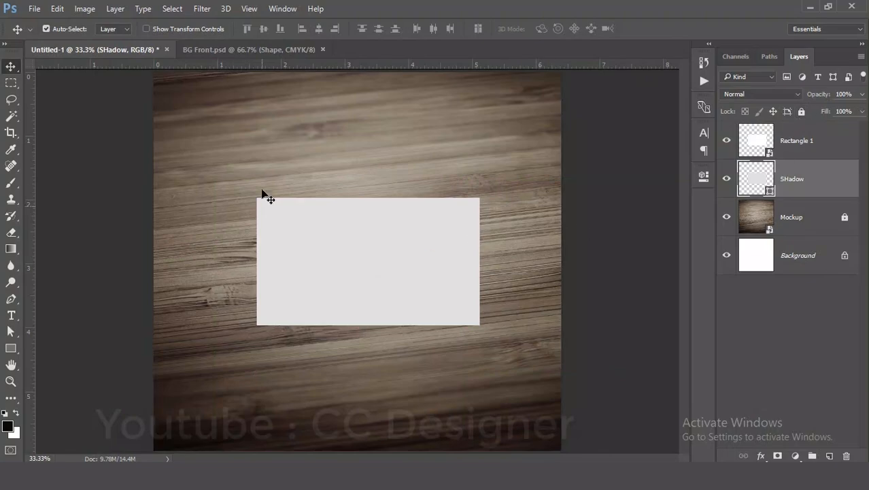
left_click_drag(238, 174, 364, 217)
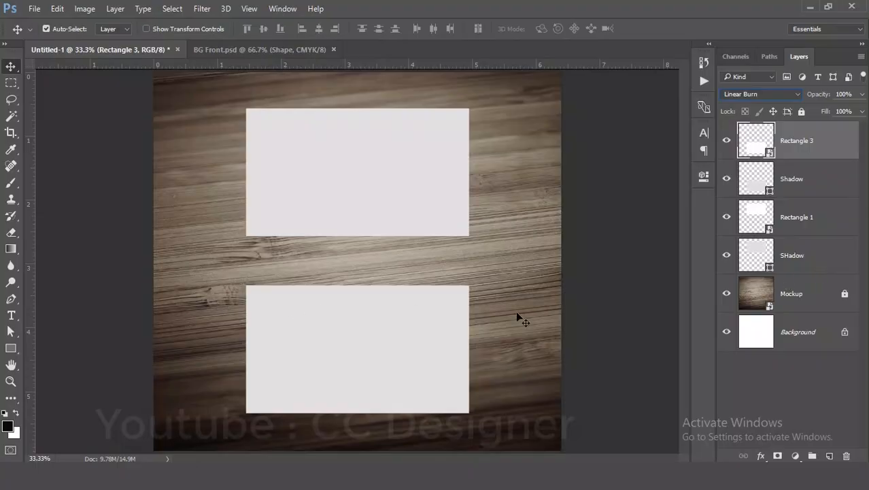
Lock the shadow layers of both cards, SHadow and Shadow
left_click(839, 255)
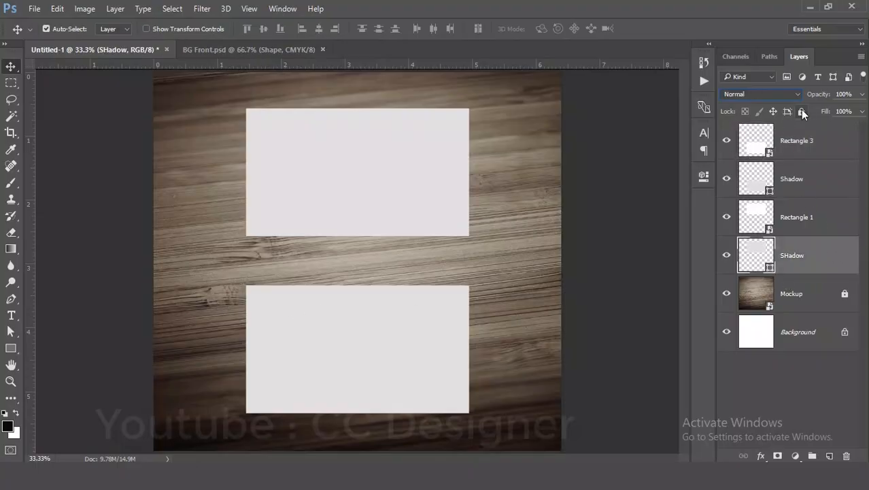
left_click(801, 111)
left_click(826, 188)
left_click(801, 111)
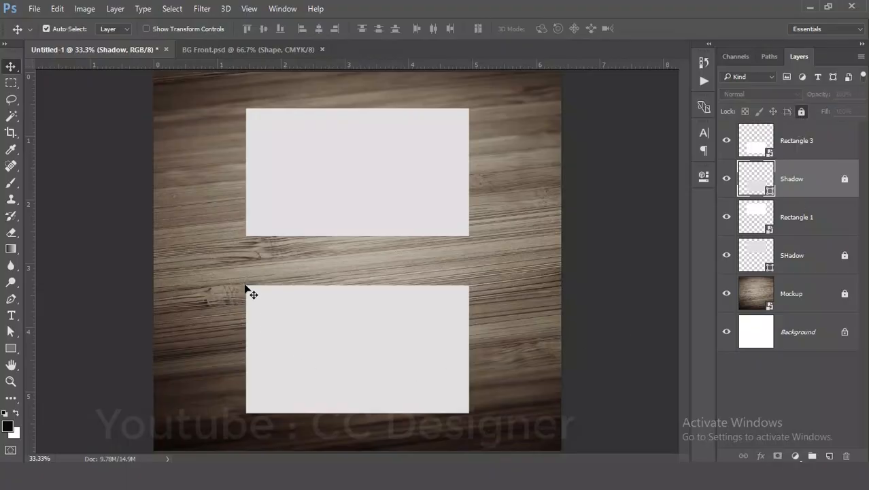
Draw a rectangle about 1053 x 184 px across the lower edge of the upper card, matching the card's width
left_click(13, 348)
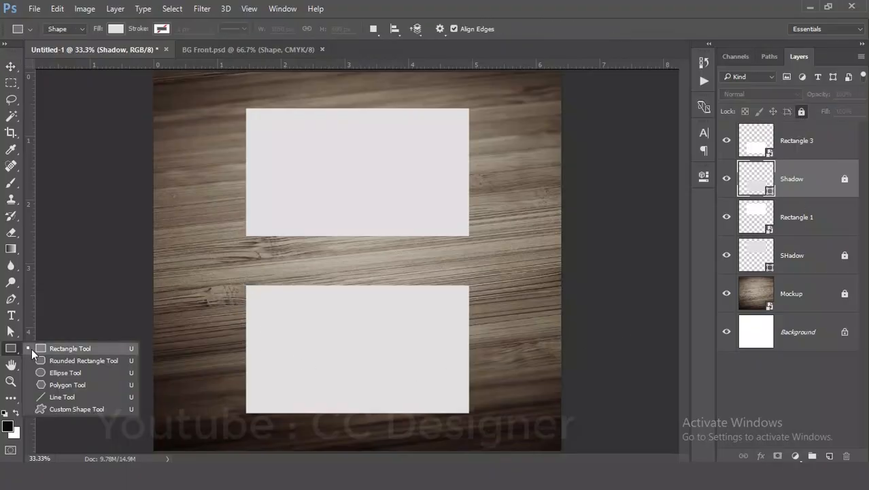
left_click(43, 350)
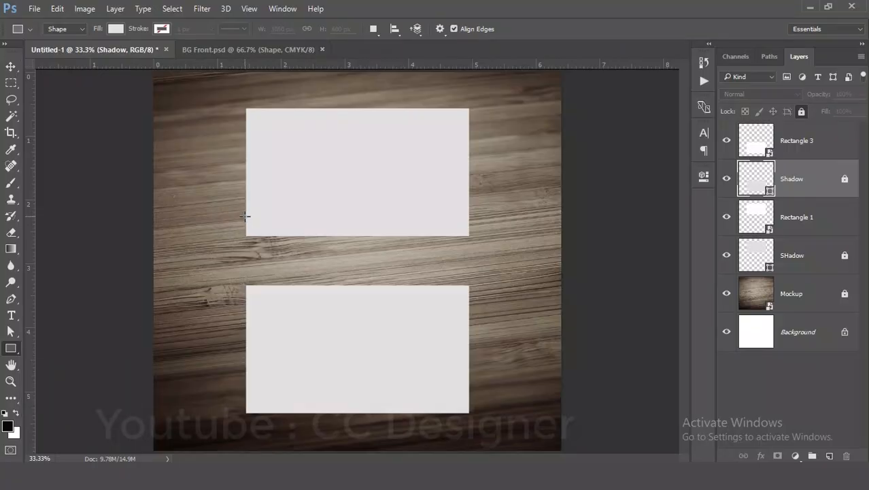
left_click_drag(246, 217, 469, 255)
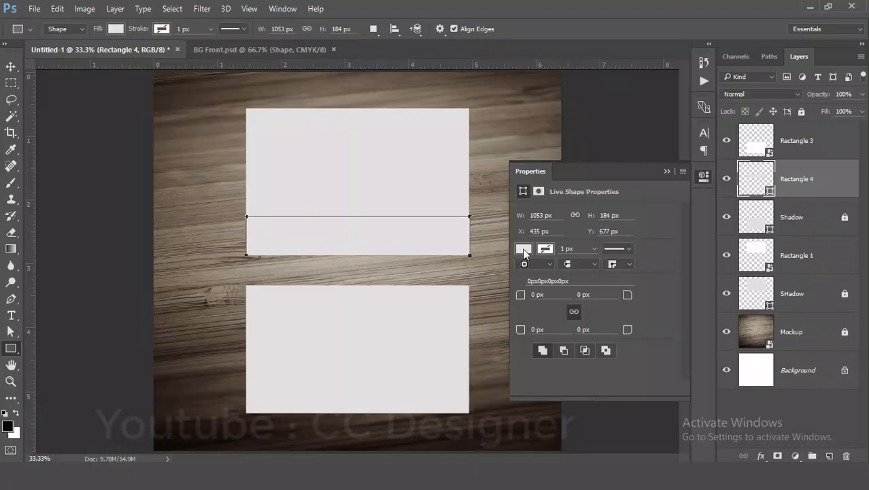
Fill the new rectangle with black and place it beneath the SHadow layer under the name Main Shadow
left_click(523, 249)
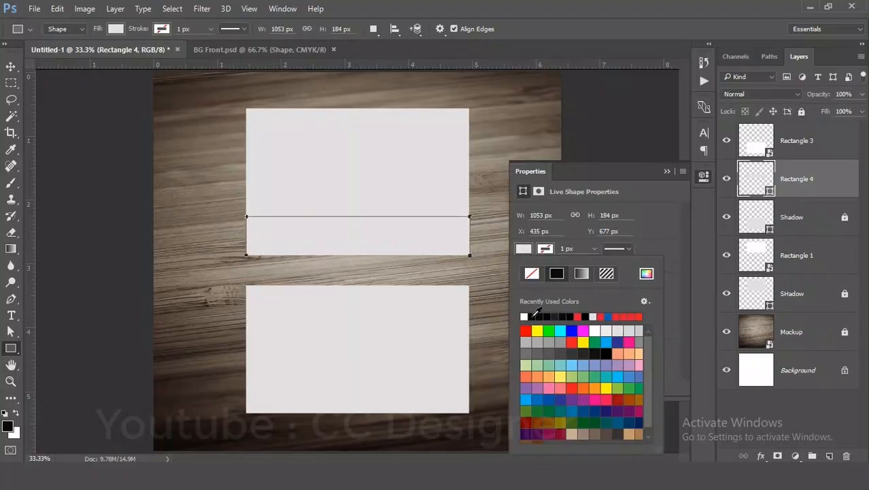
left_click(536, 314)
left_click(667, 171)
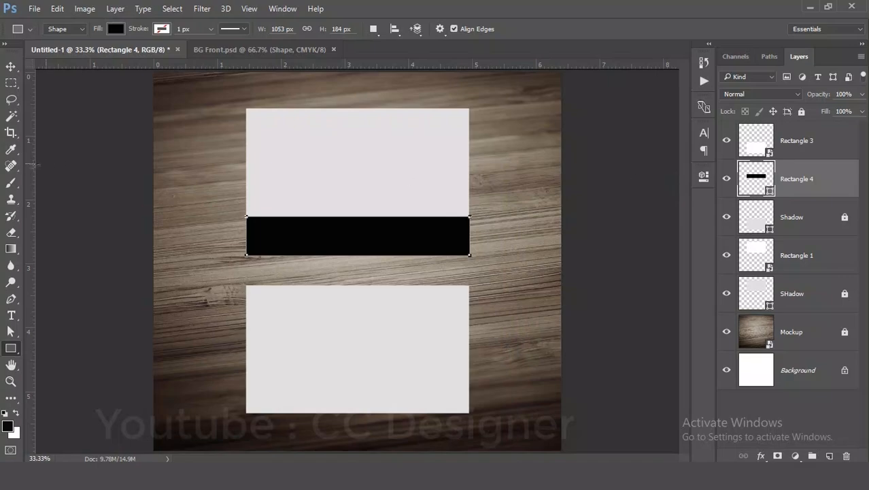
left_click(12, 66)
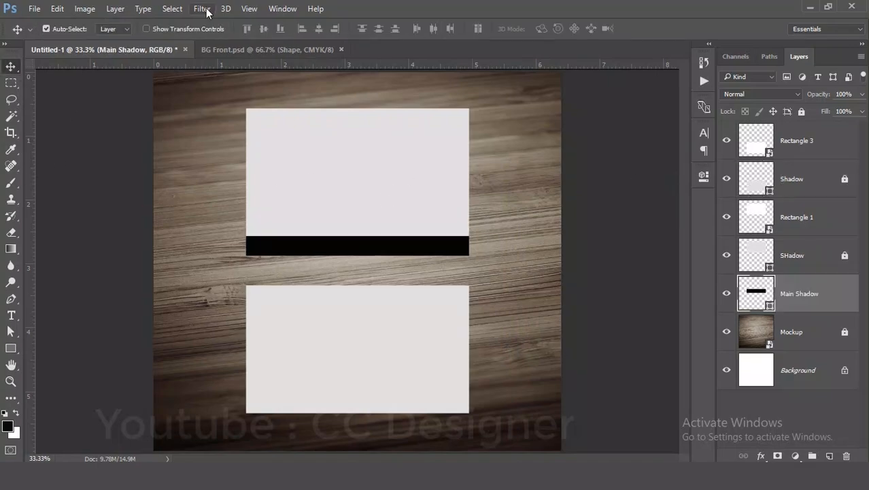
Convert Main Shadow to a smart object and apply a Gaussian Blur with a 45.6 pixel radius
left_click(204, 9)
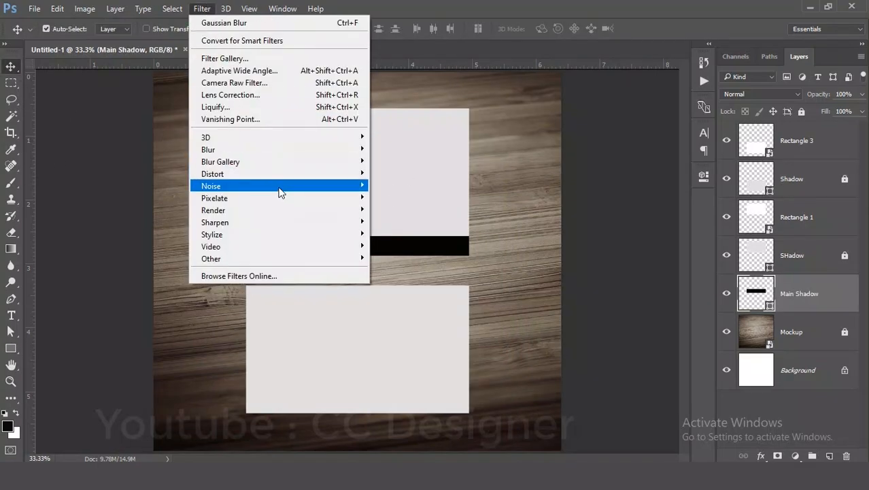
mouse_move(287, 155)
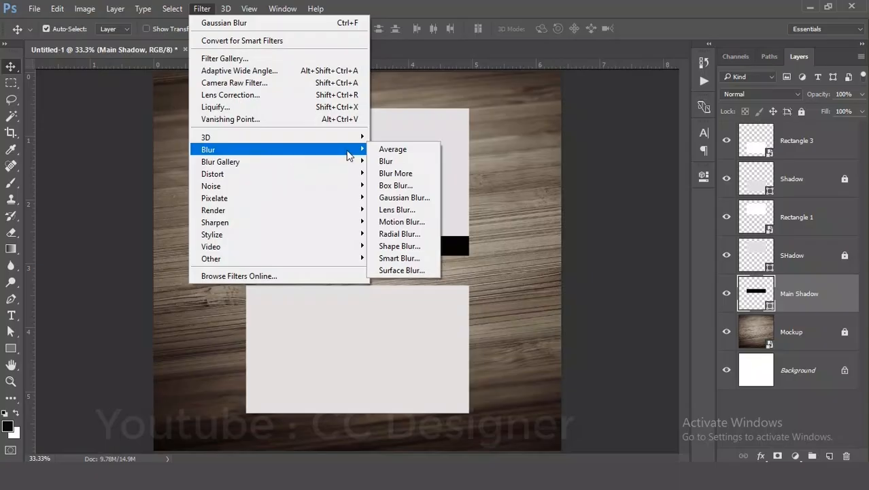
left_click(401, 199)
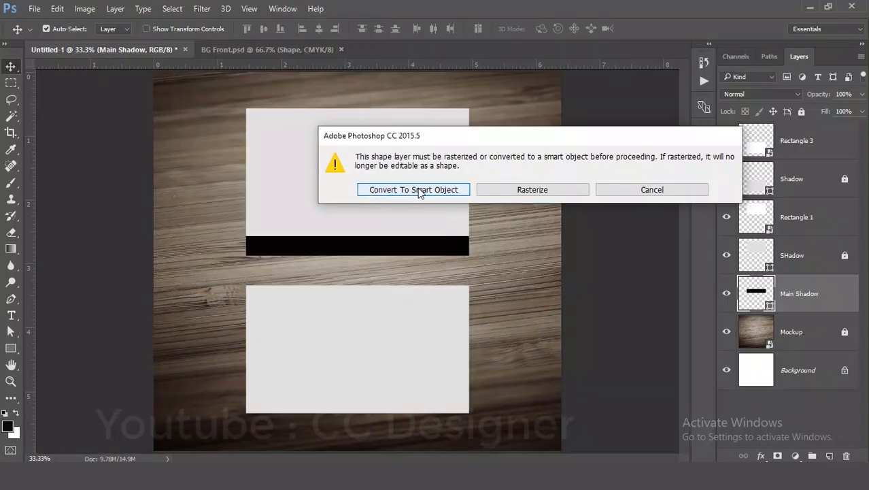
left_click(415, 190)
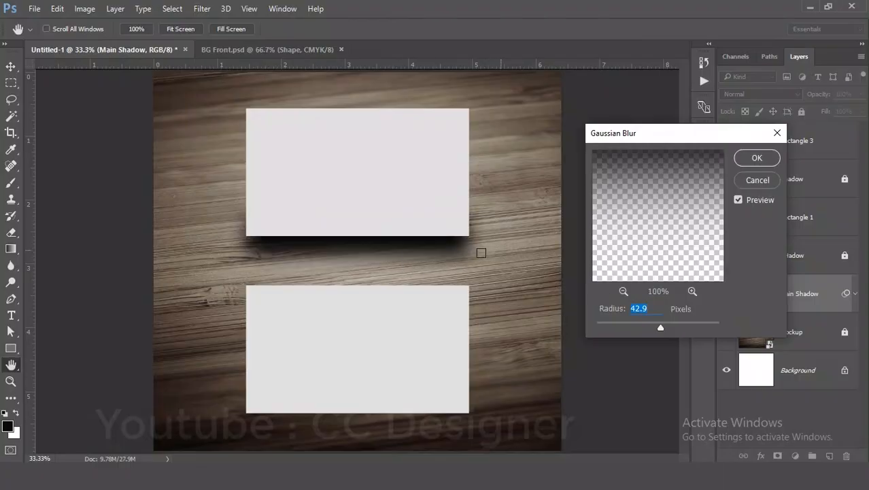
left_click_drag(657, 330, 655, 326)
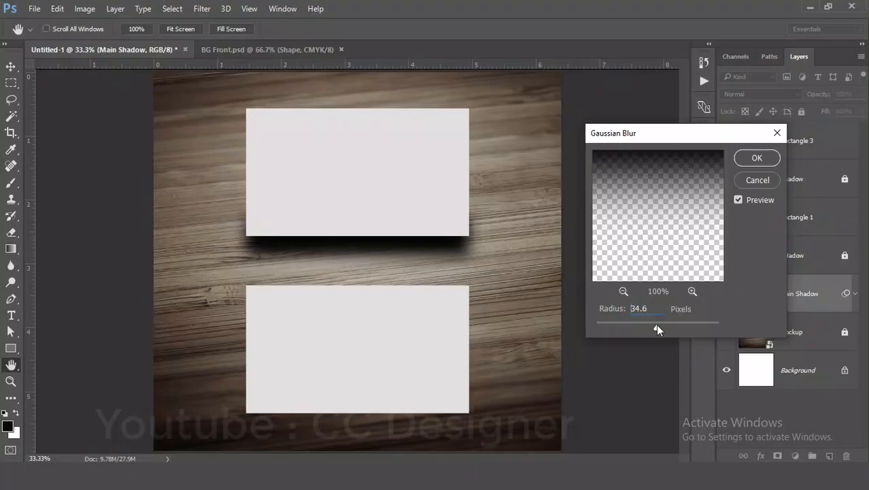
left_click_drag(655, 323, 660, 324)
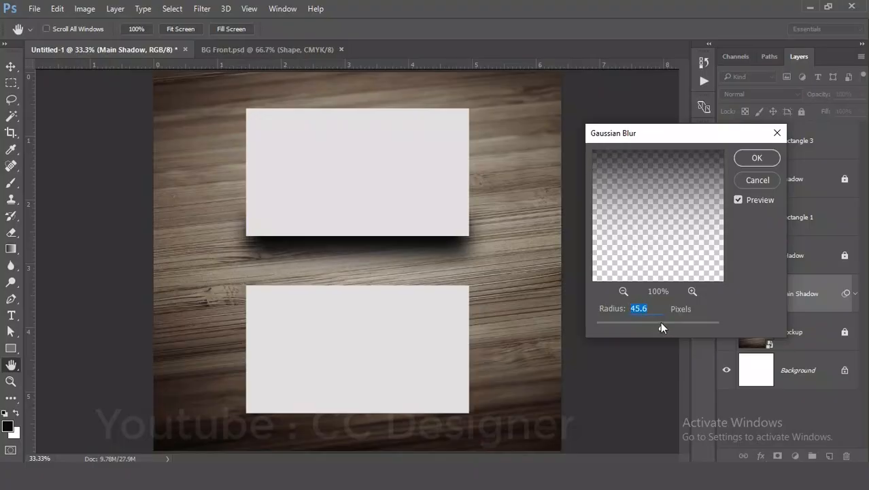
left_click(751, 156)
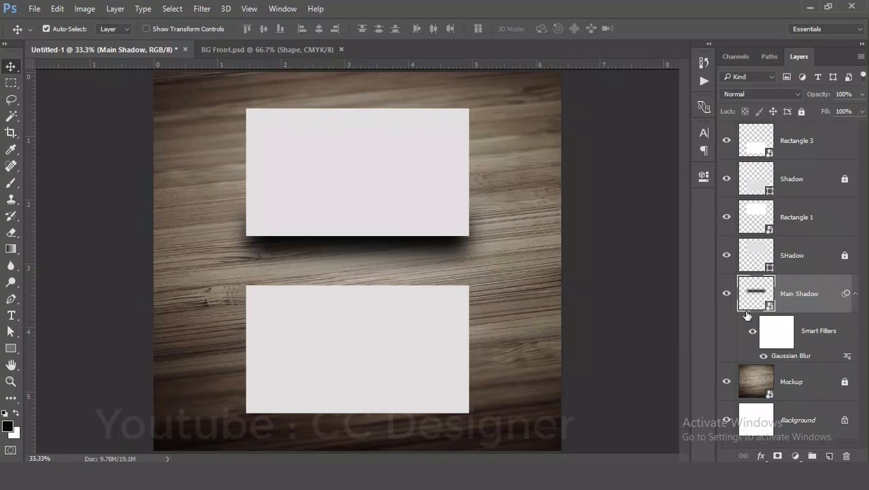
key("ctrl+t")
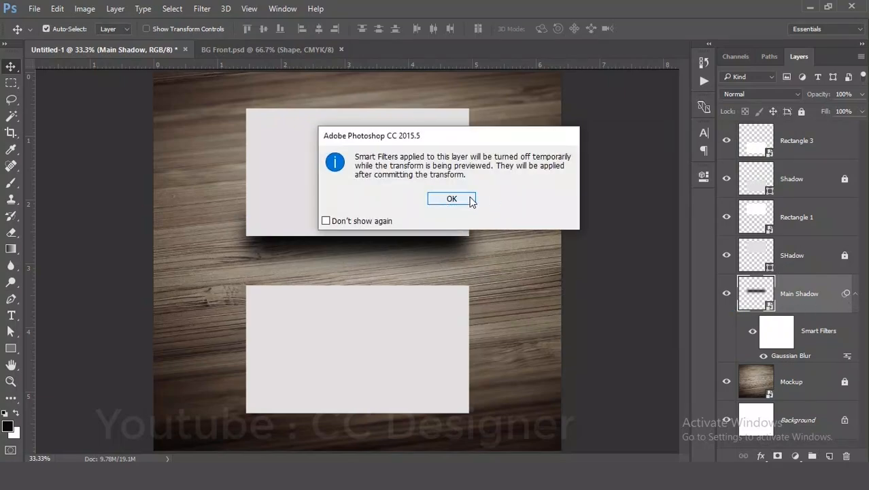
left_click(452, 199)
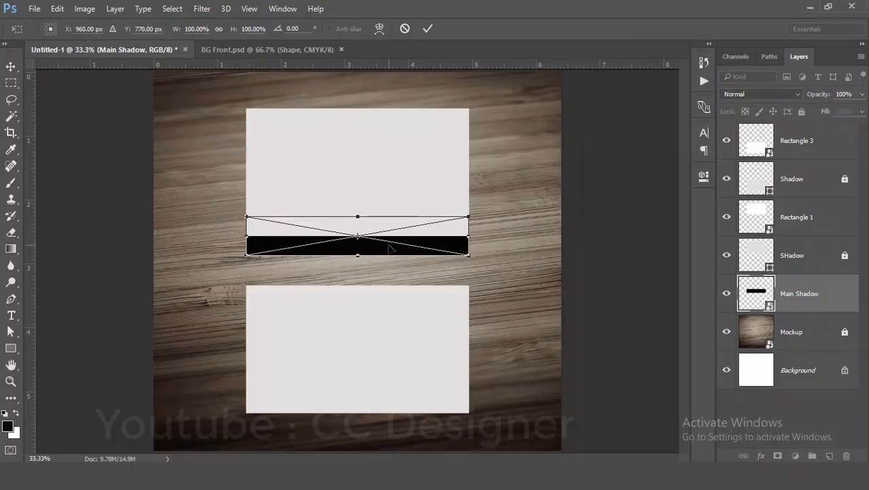
key("Return")
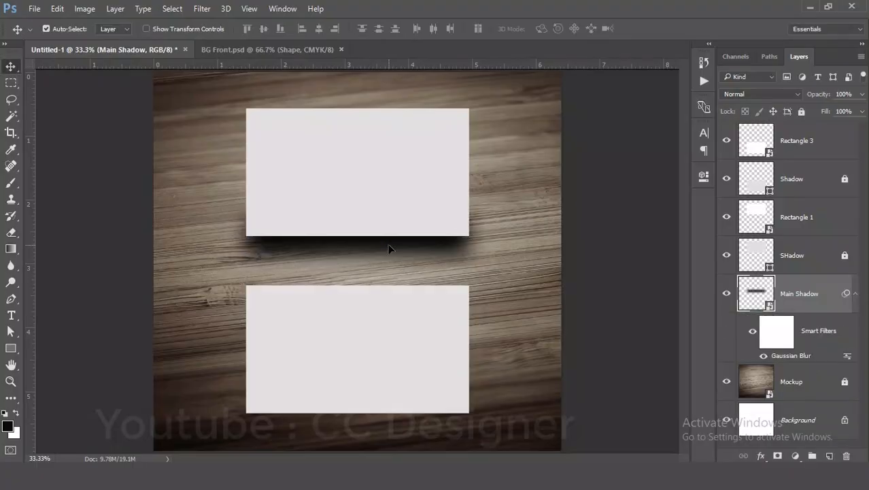
Warp Main Shadow into an upward arch so it shows only beneath the two lower corners of the upper card
key("ctrl+t")
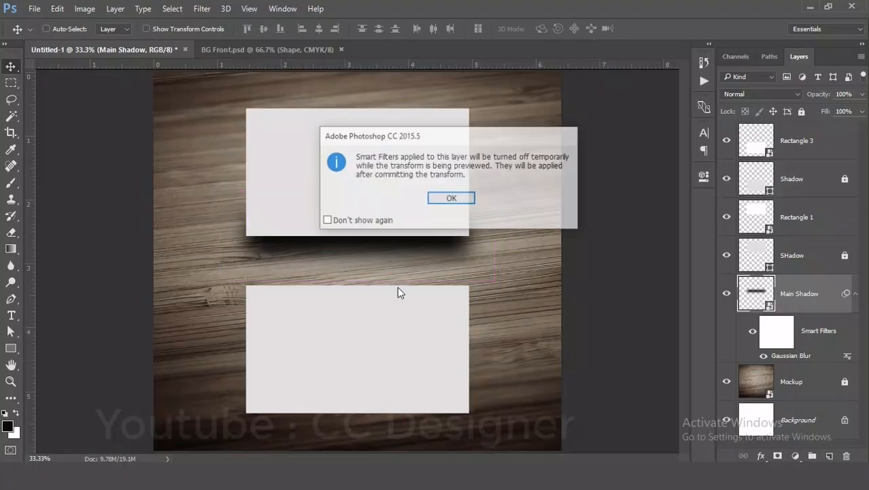
left_click(448, 199)
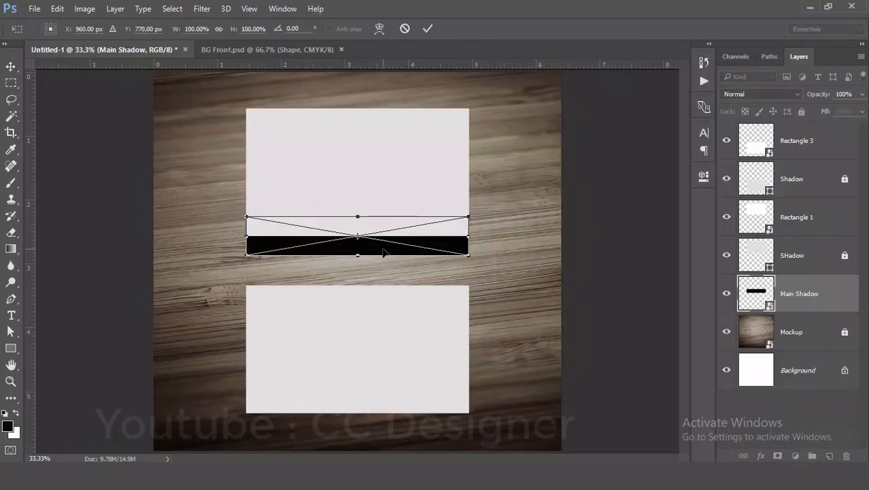
right_click(383, 252)
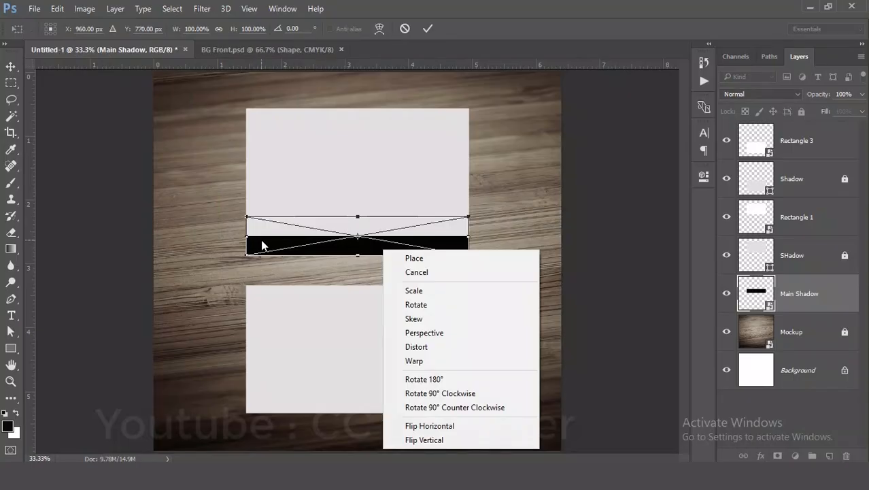
right_click(307, 225)
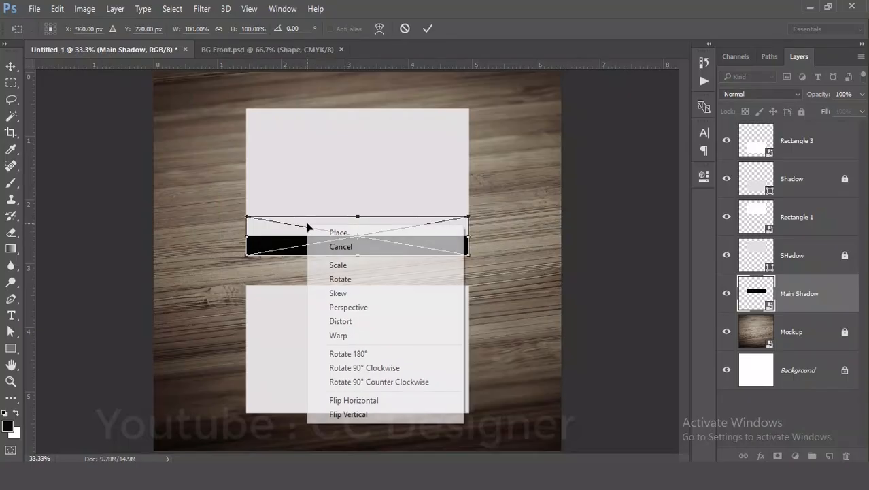
left_click(342, 338)
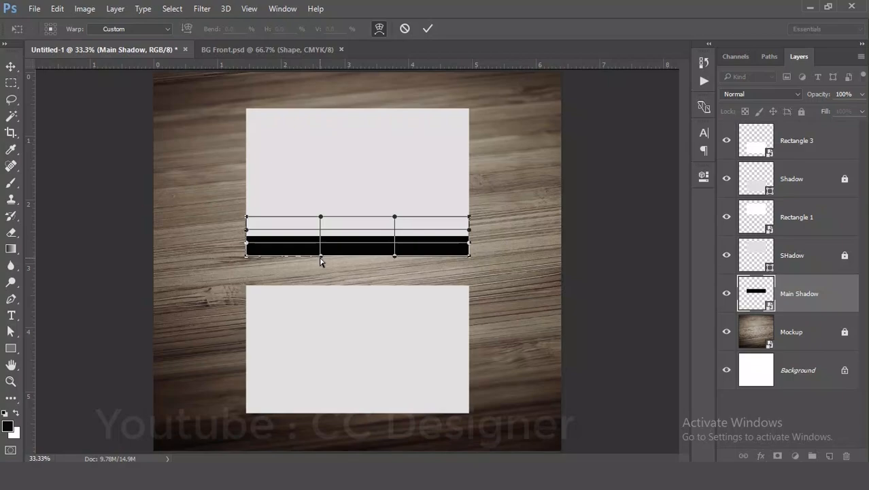
left_click_drag(321, 260, 325, 164)
left_click_drag(395, 218, 406, 164)
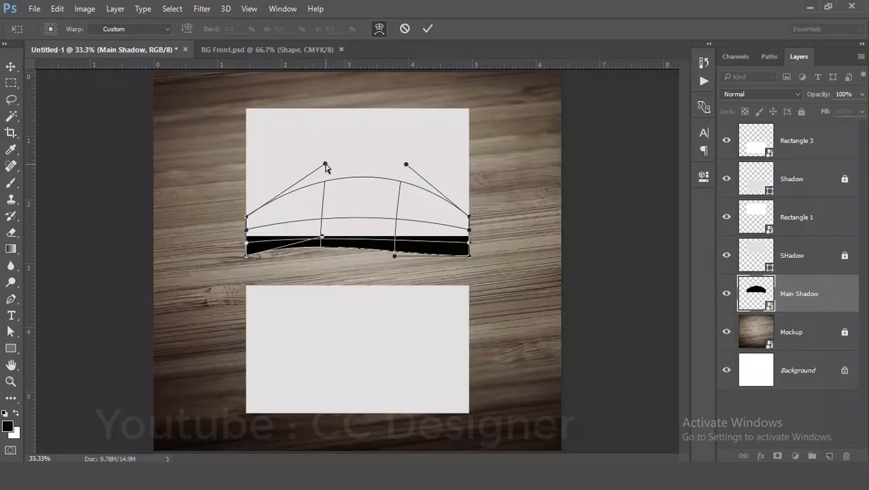
left_click_drag(326, 168, 318, 159)
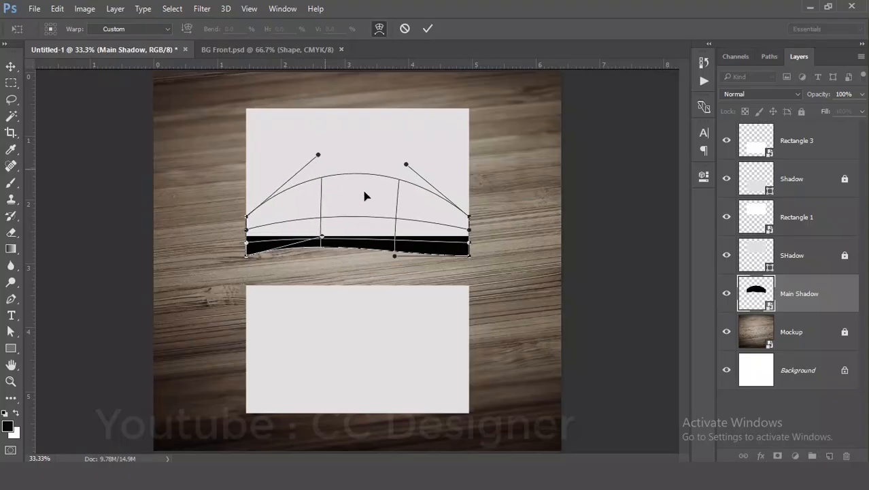
left_click_drag(392, 255, 391, 223)
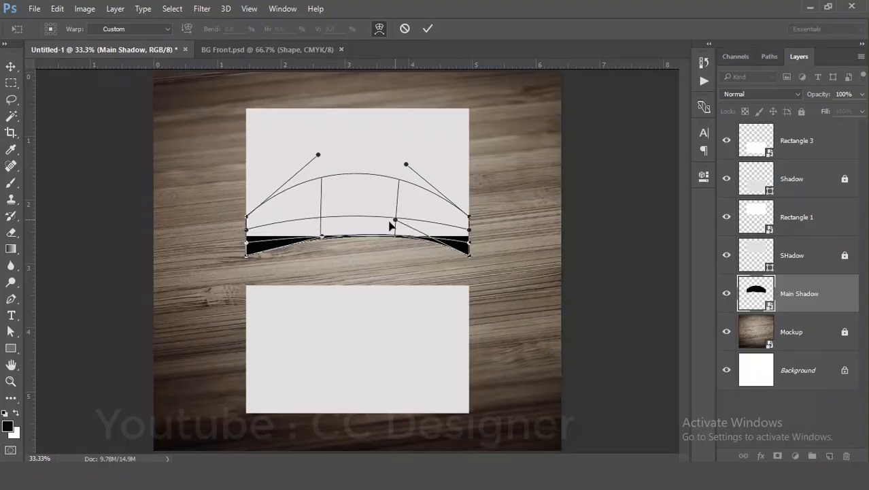
mouse_move(325, 235)
left_mouse_down()
mouse_move(310, 225)
mouse_move(320, 228)
left_mouse_up()
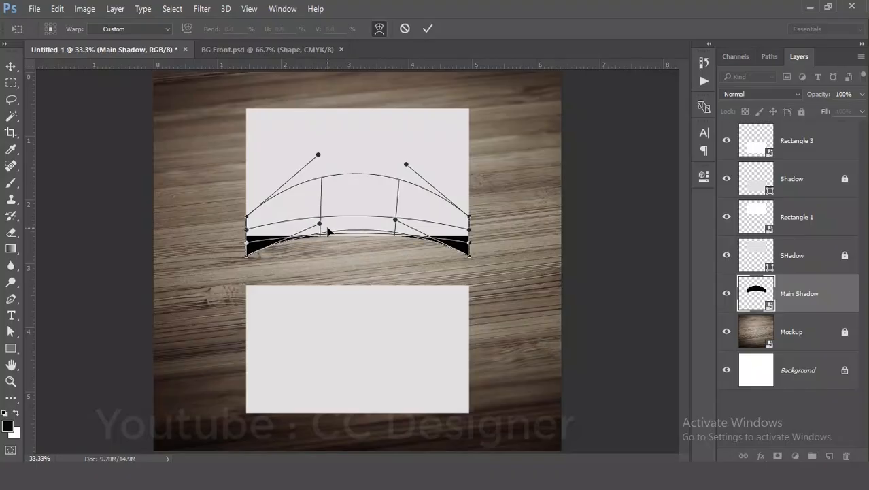
key("Return")
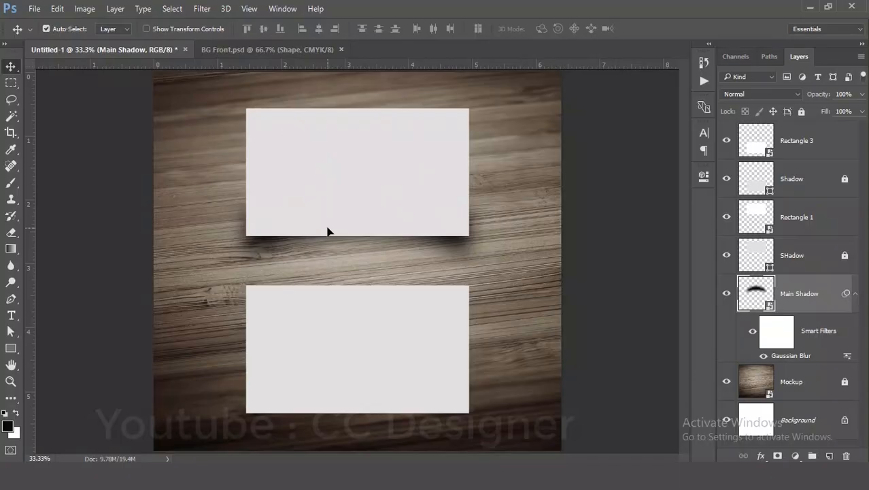
Narrow Main Shadow from both sides to 84.86% width so its ends sit inside the card's side edges
key("ctrl+t")
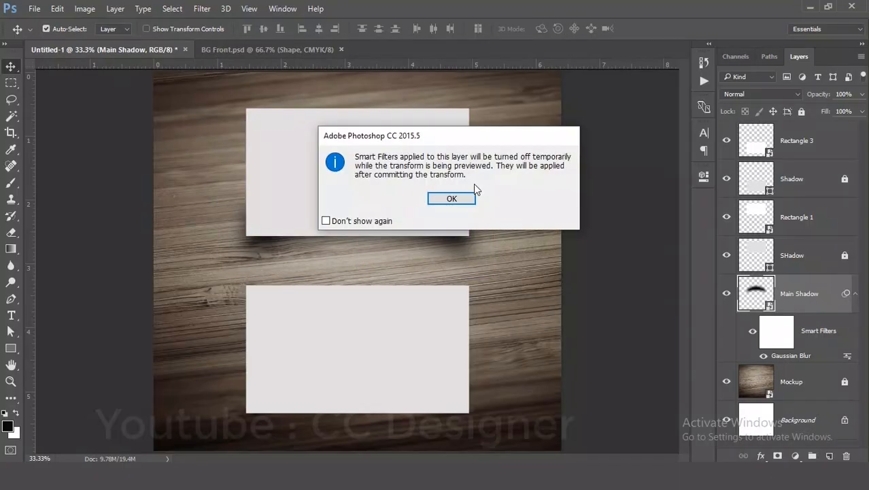
left_click(467, 199)
left_click_drag(469, 206, 451, 206)
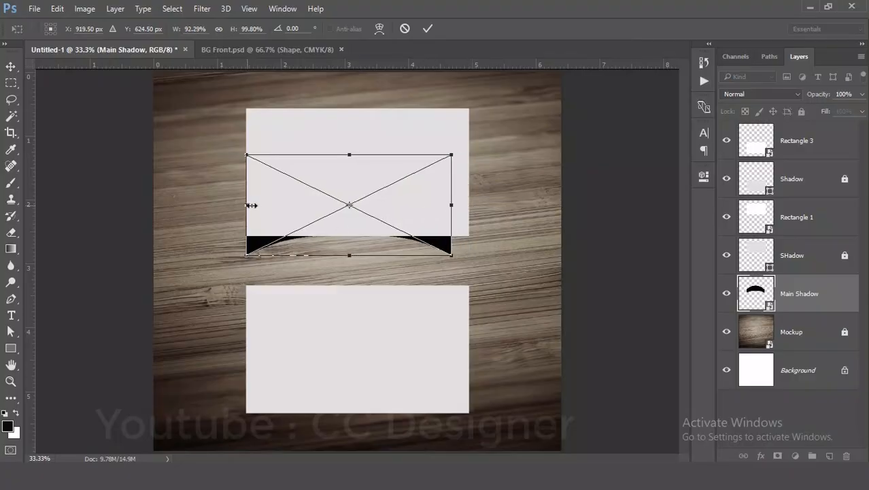
left_click_drag(250, 205, 264, 205)
key("Return")
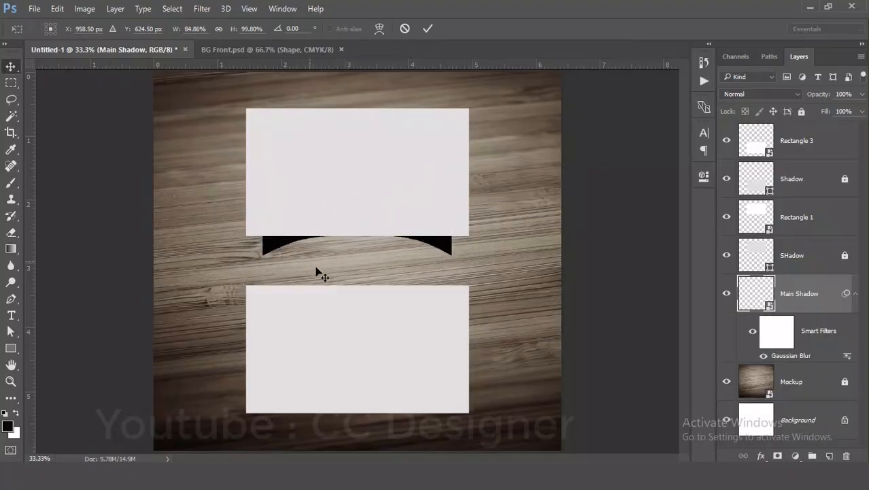
Set the radius of Main Shadow's Gaussian Blur smart filter to 30.4 pixels
double_click(790, 355)
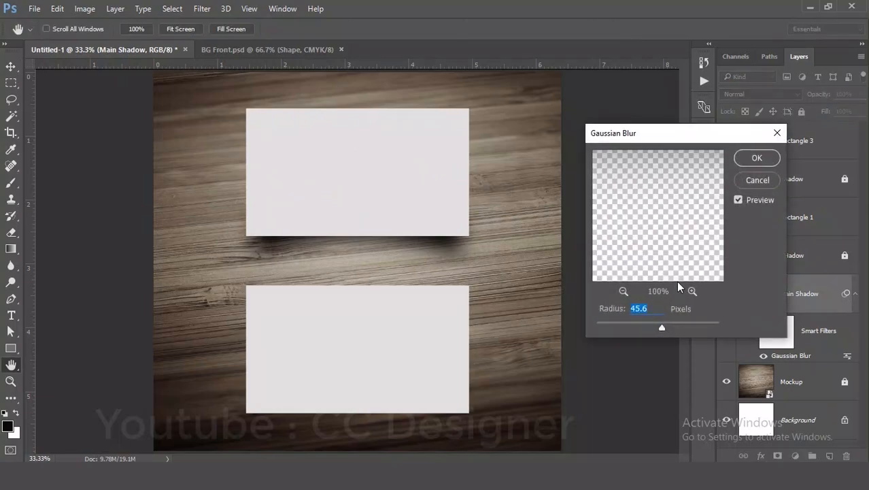
left_click(644, 324)
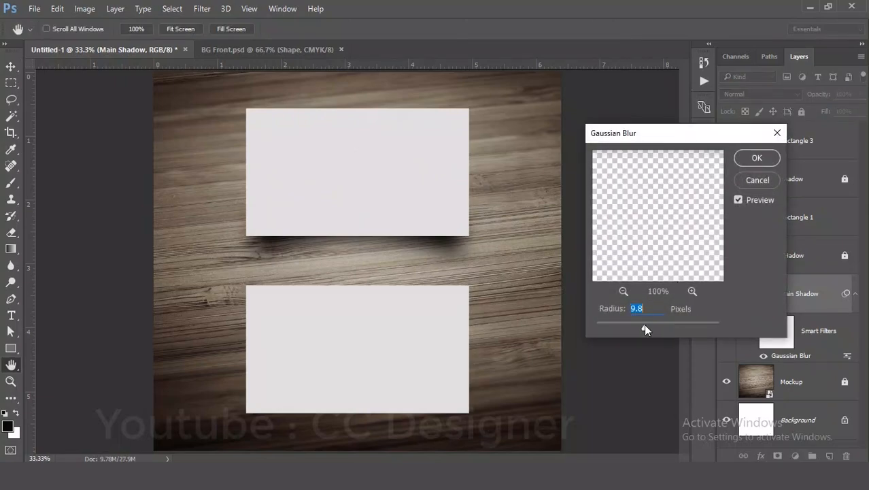
left_click_drag(646, 324, 653, 323)
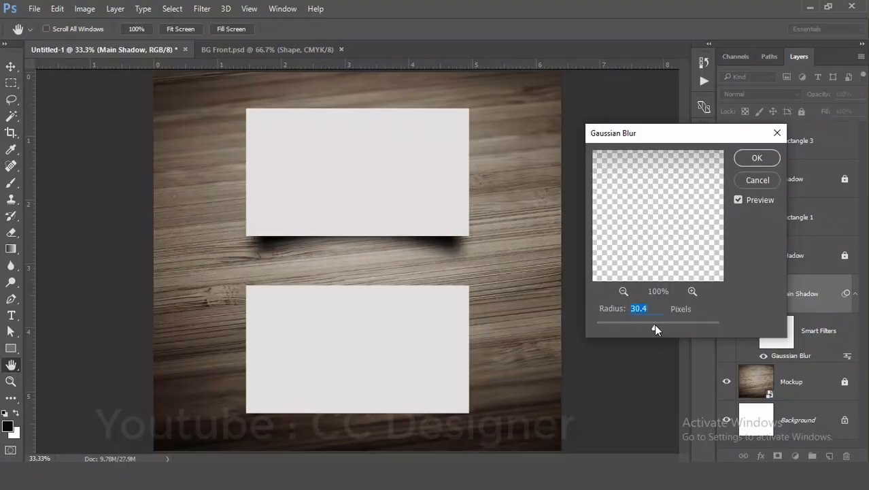
left_click(756, 158)
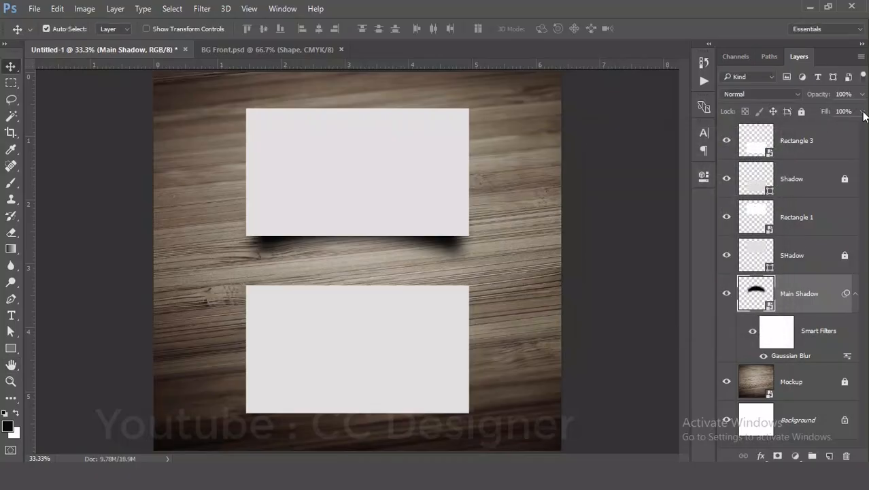
Collapse Main Shadow's smart filter list and lower the layer's opacity to 82%
left_click(856, 293)
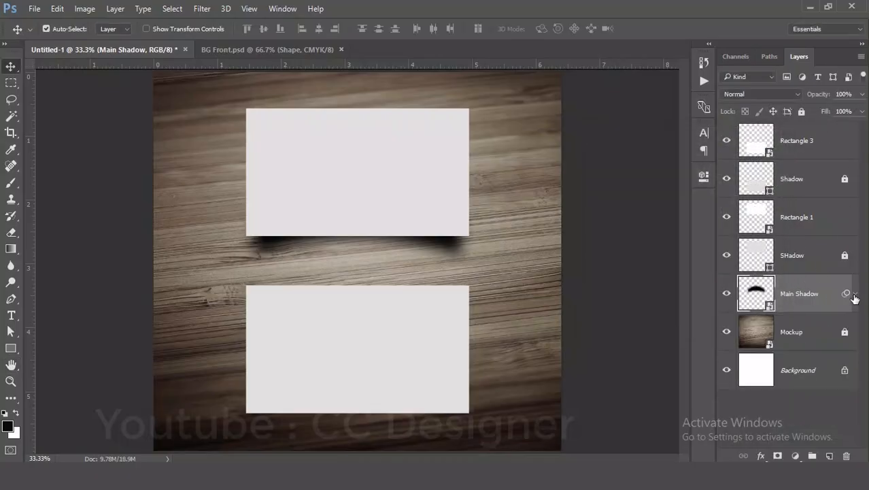
left_click(861, 94)
left_click_drag(849, 110, 848, 109)
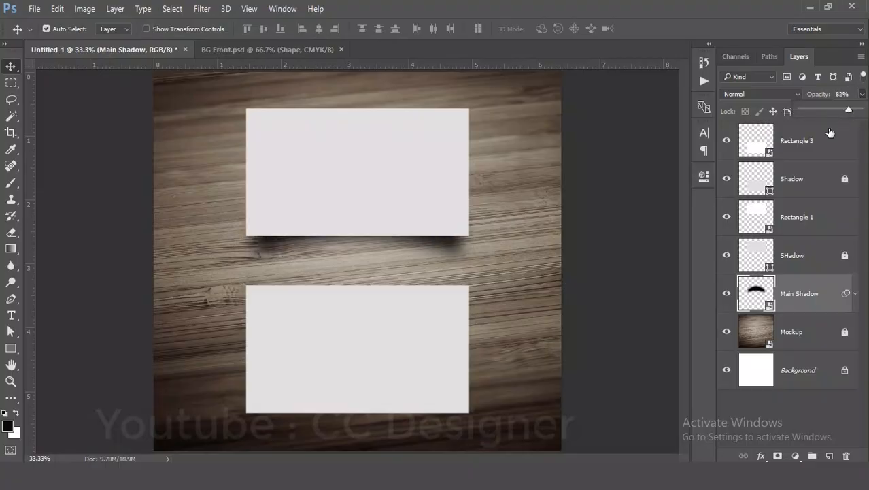
Duplicate Main Shadow and place the copy beneath the lower edge of the bottom card
left_click(617, 263)
left_click(617, 263)
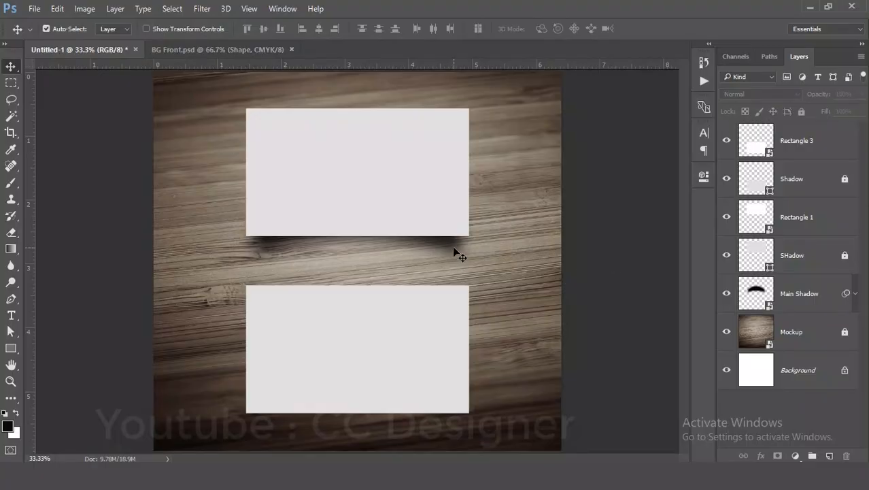
left_click_drag(454, 251, 451, 438)
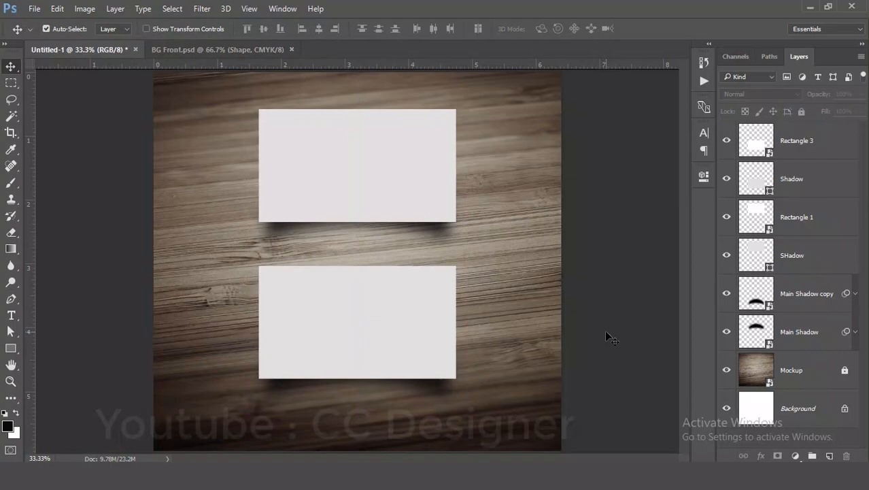
Open the upper card's Rectangle 1 smart object and paste the complete BG Front.psd artwork into it
left_click(410, 161)
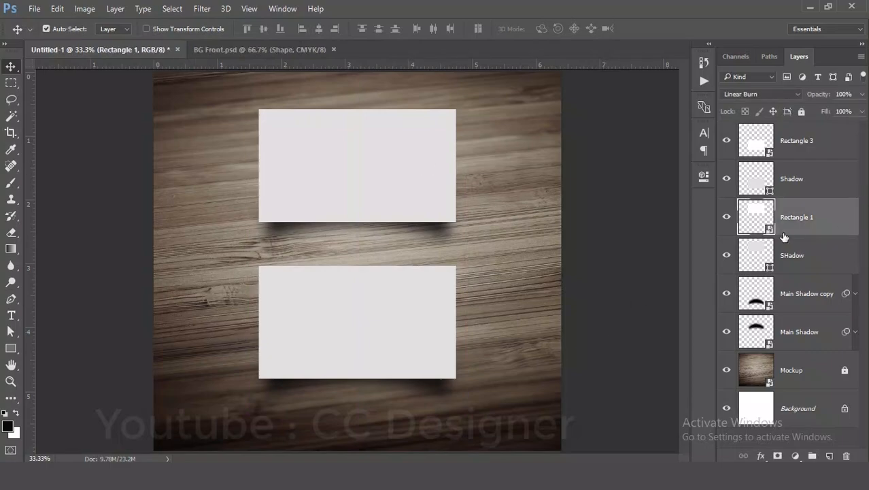
double_click(756, 218)
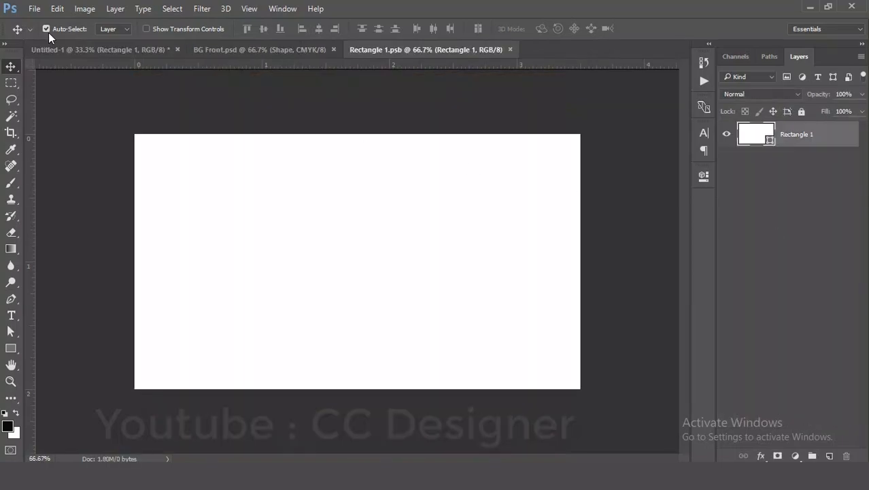
left_click(227, 49)
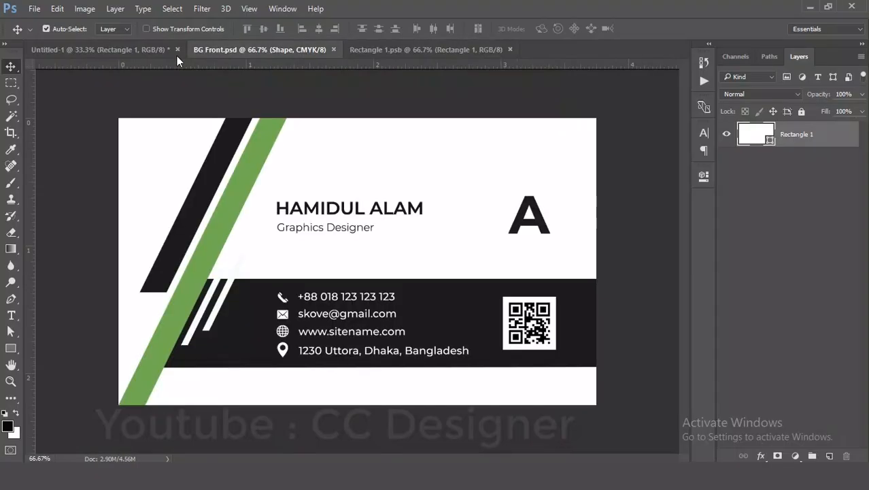
key("ctrl+a")
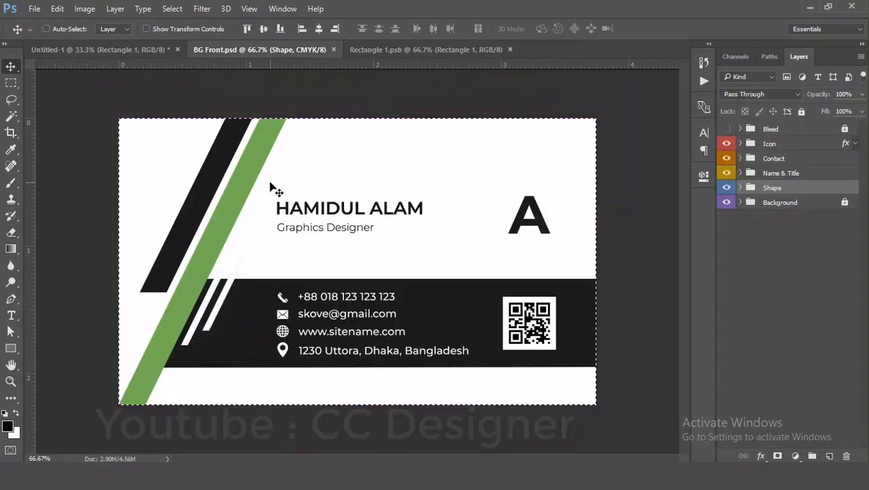
left_click(483, 47)
key("ctrl+v")
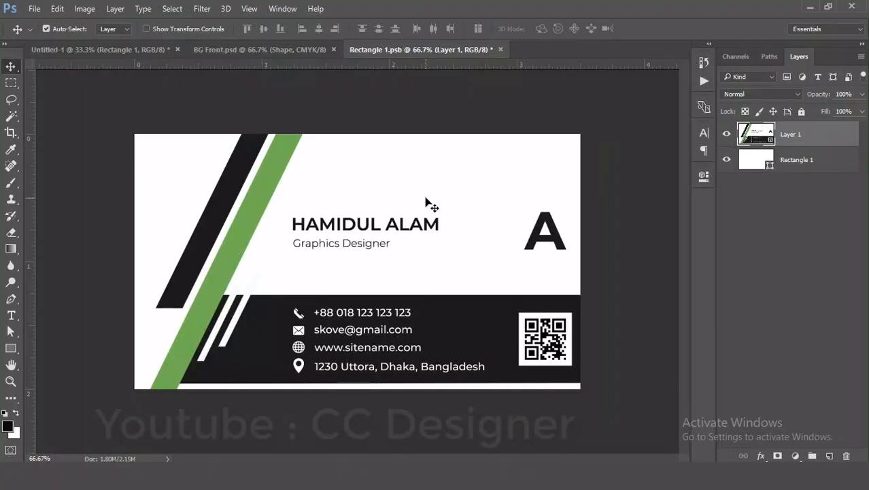
Center the pasted front design vertically on the card, save and close Rectangle 1.psb, and close BG Front.psd
left_click_drag(408, 250, 393, 231)
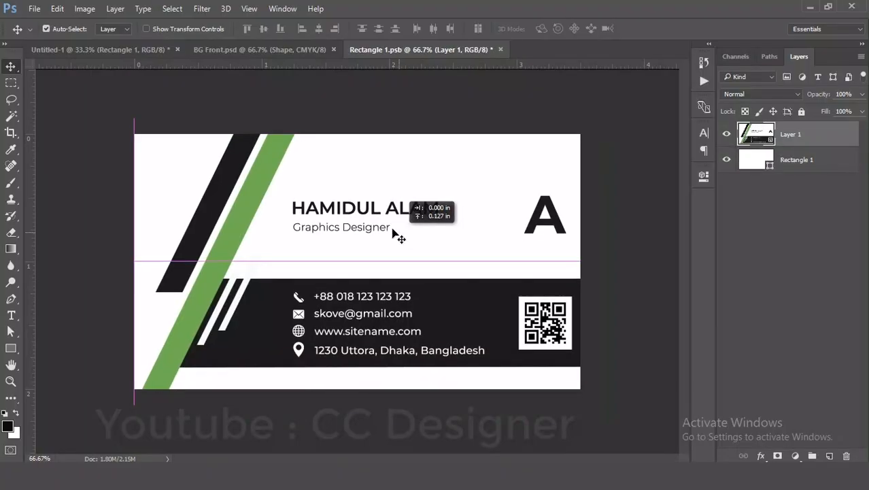
left_click(34, 8)
left_click(96, 142)
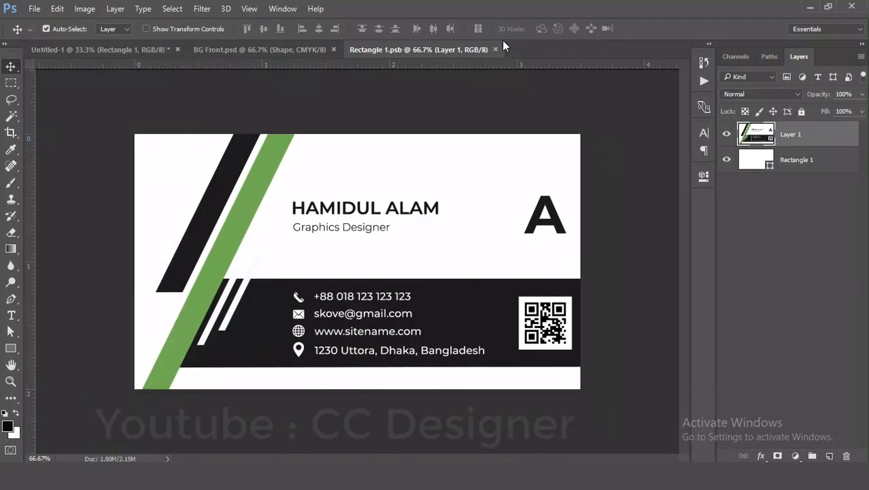
left_click(501, 49)
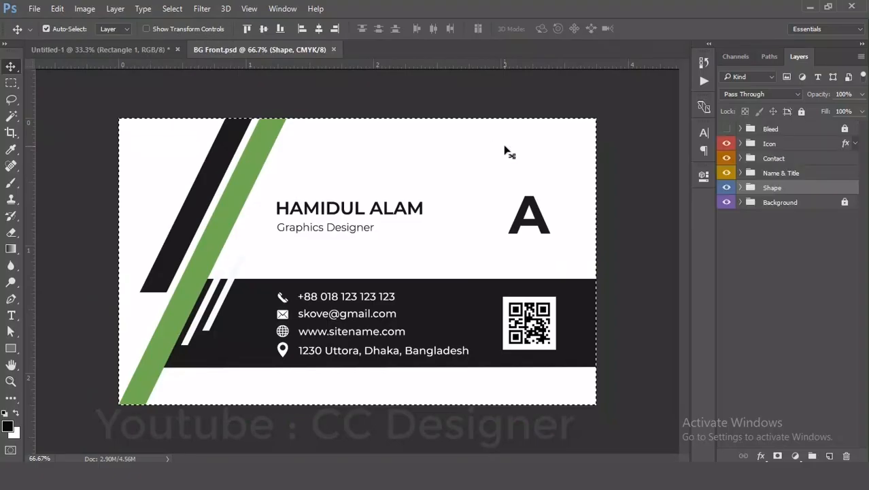
left_click(334, 50)
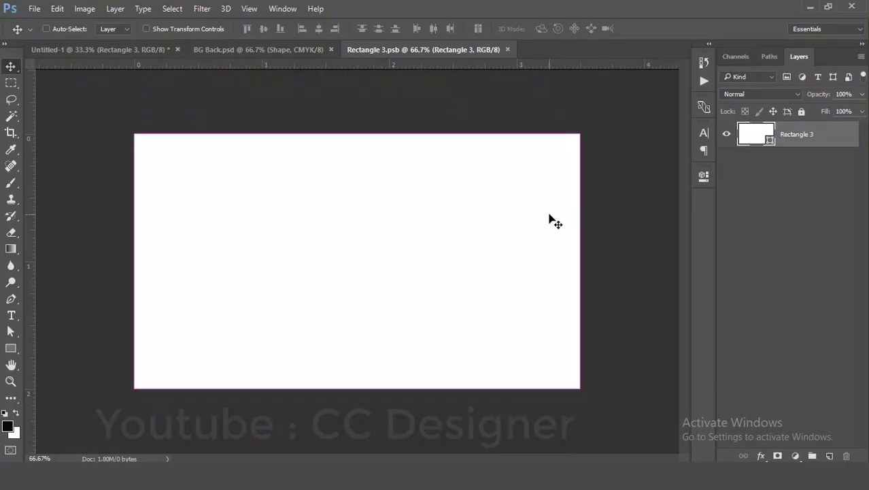
Paste the BG Back.psd artwork into the lower card's Rectangle 3.psb, then save and close the smart object
key("ctrl+v")
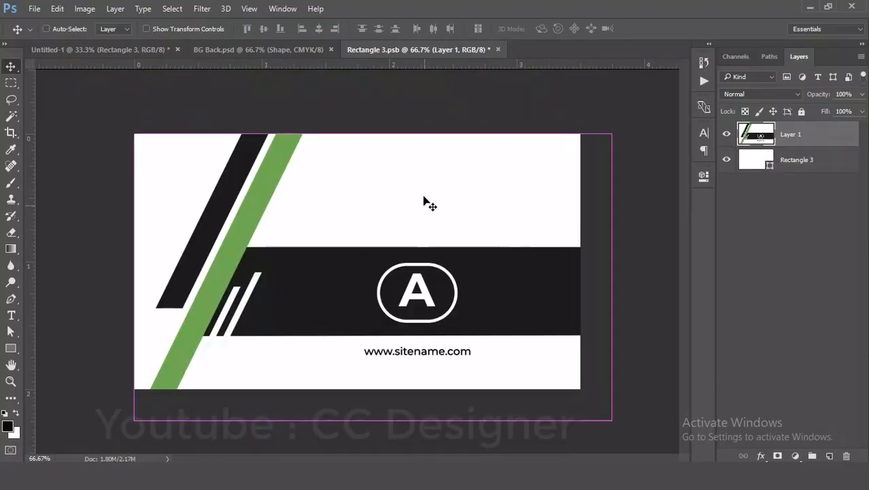
key("ctrl+s")
left_click(493, 49)
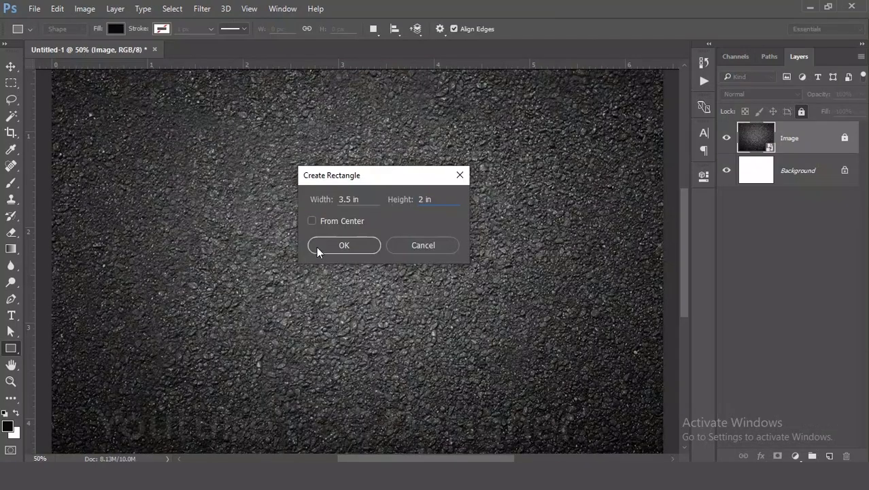
Create a 3.5 x 2 in rectangle on the asphalt background and move it up into the canvas's upper left area
left_click(318, 246)
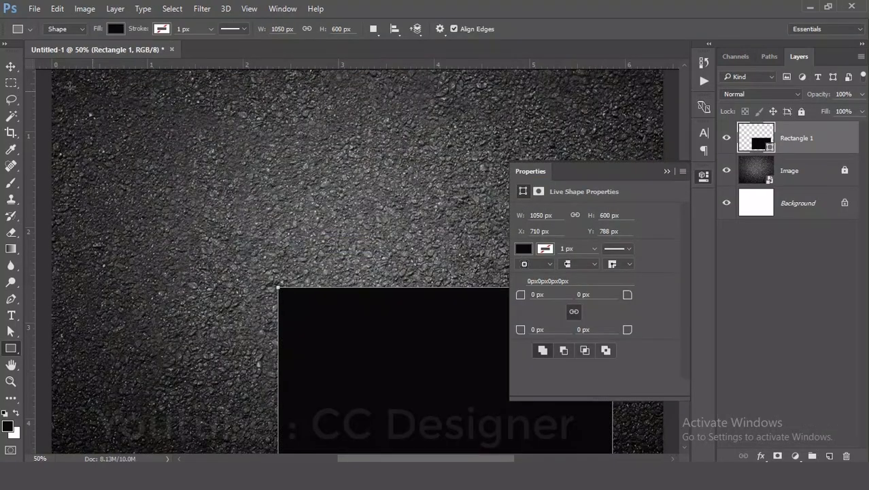
left_click(11, 66)
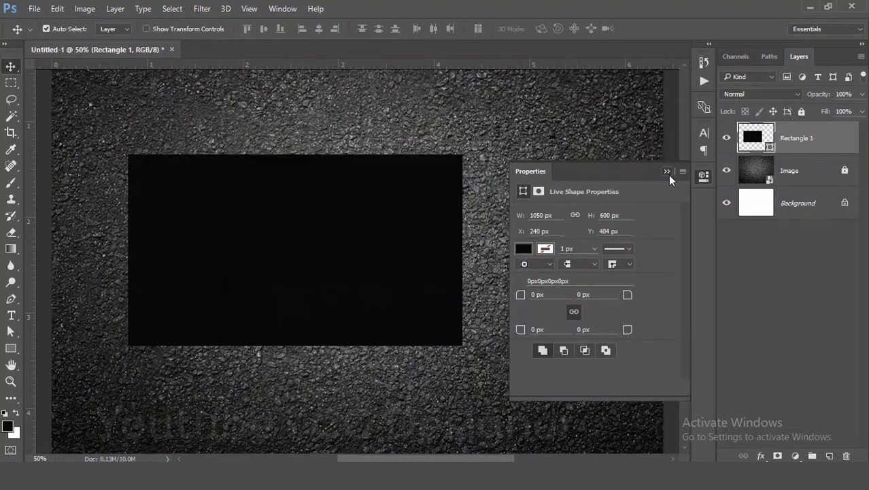
left_click(667, 171)
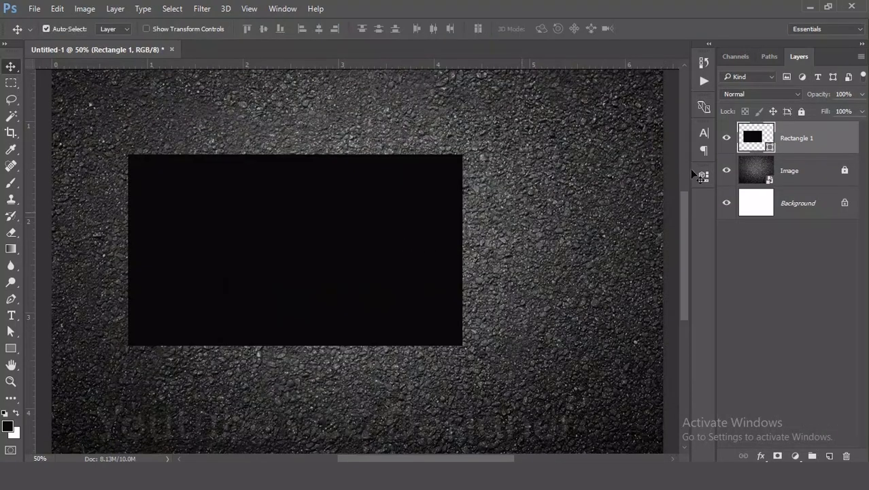
Set the fill color of Rectangle 1 to white, ffffff
double_click(772, 147)
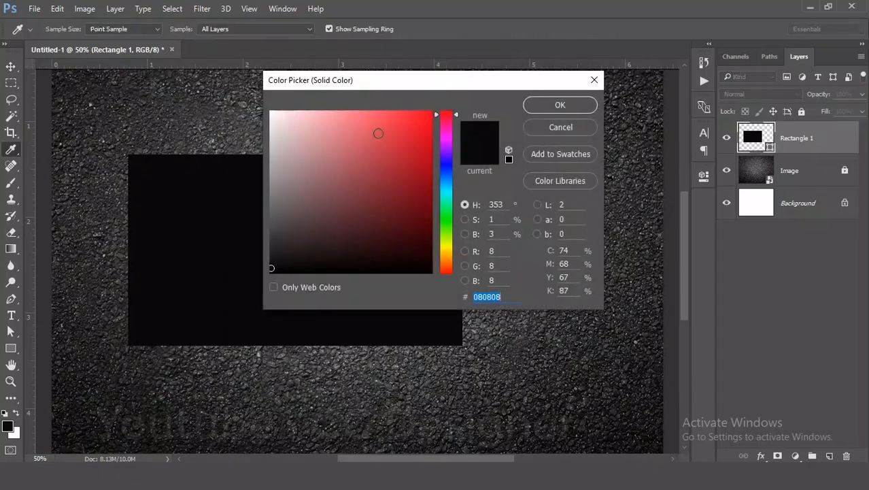
type("ffffff")
left_click(544, 105)
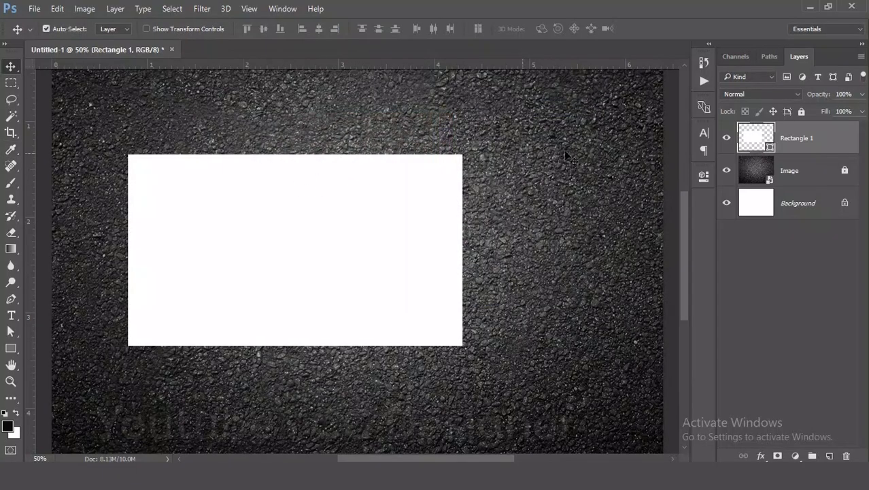
Convert Rectangle 1 to a smart object and shift the card slightly down and toward the middle of the background
right_click(803, 143)
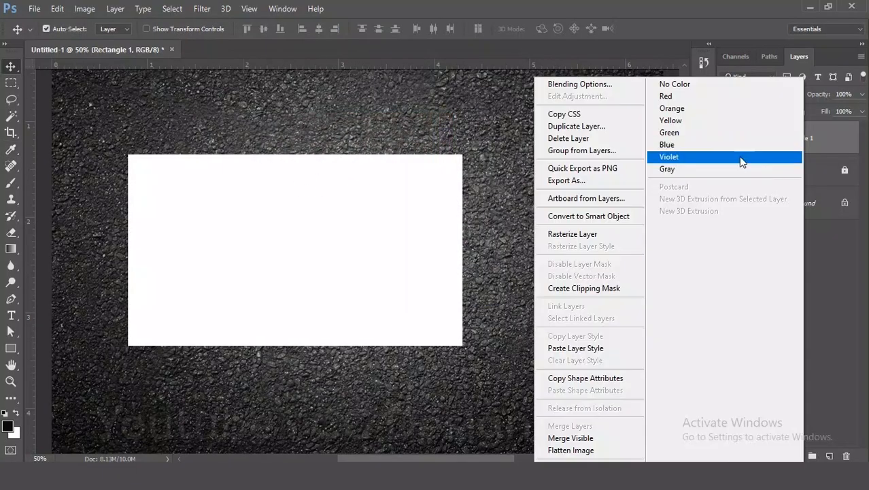
left_click(625, 225)
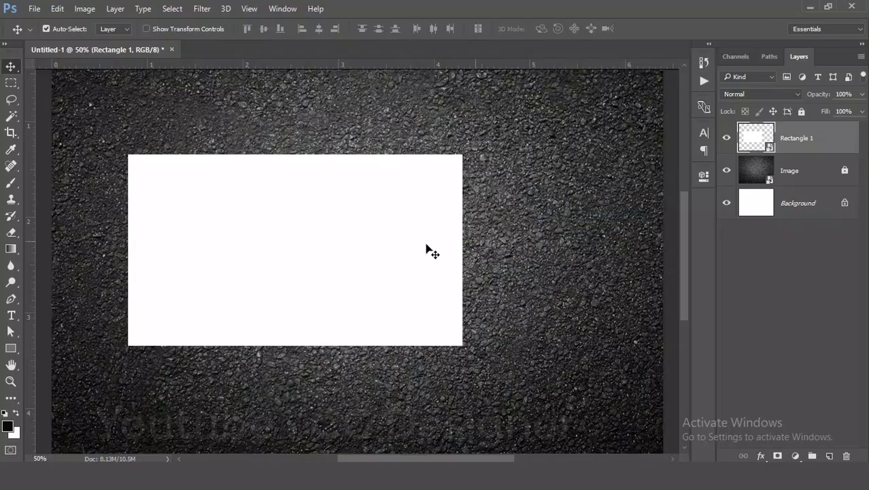
left_click_drag(376, 244, 401, 263)
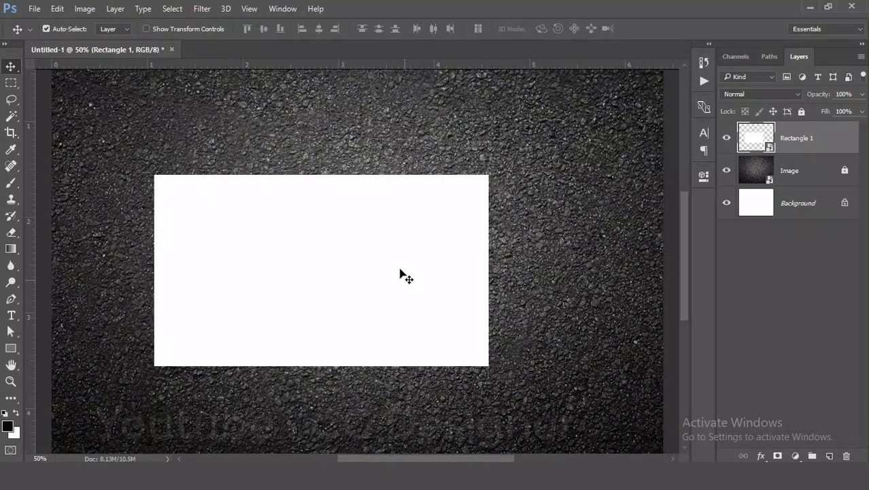
mouse_move(367, 251)
left_mouse_down()
mouse_move(373, 282)
mouse_move(367, 251)
left_mouse_up()
key("ctrl")
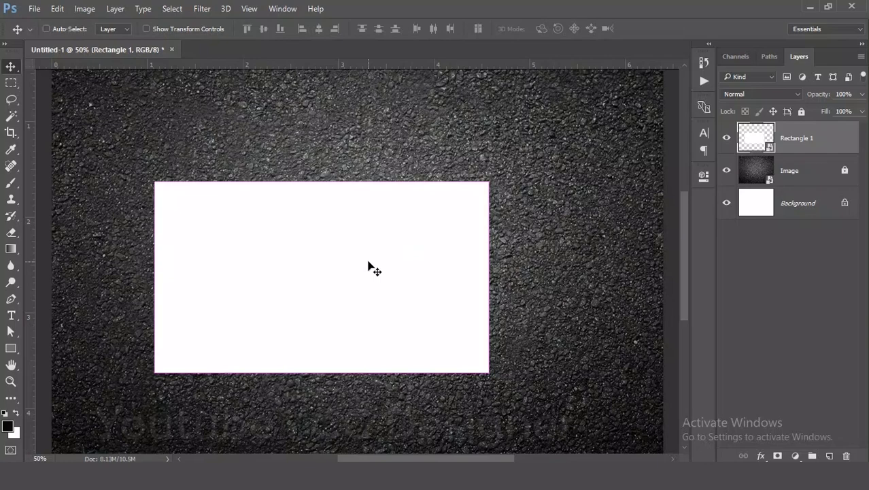
key("ctrl+t")
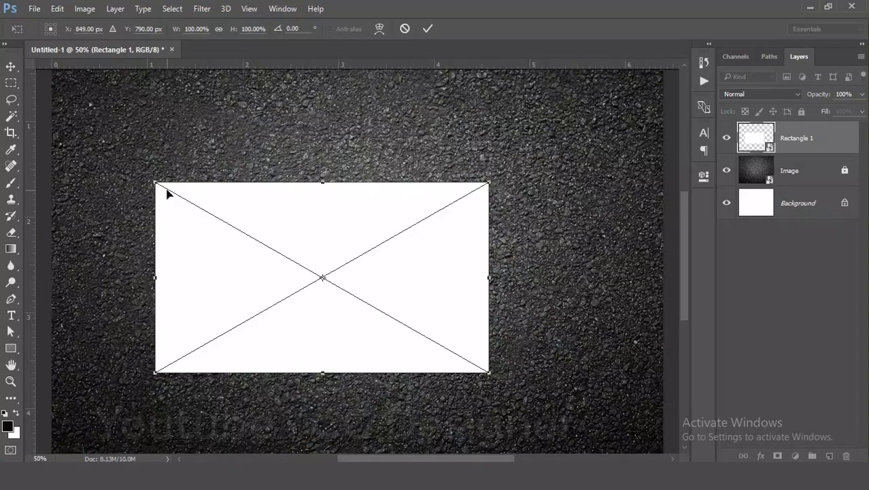
key("ctrl+minus")
key("ctrl+plus")
left_click_drag(156, 183, 355, 148)
left_click_drag(278, 176, 194, 193)
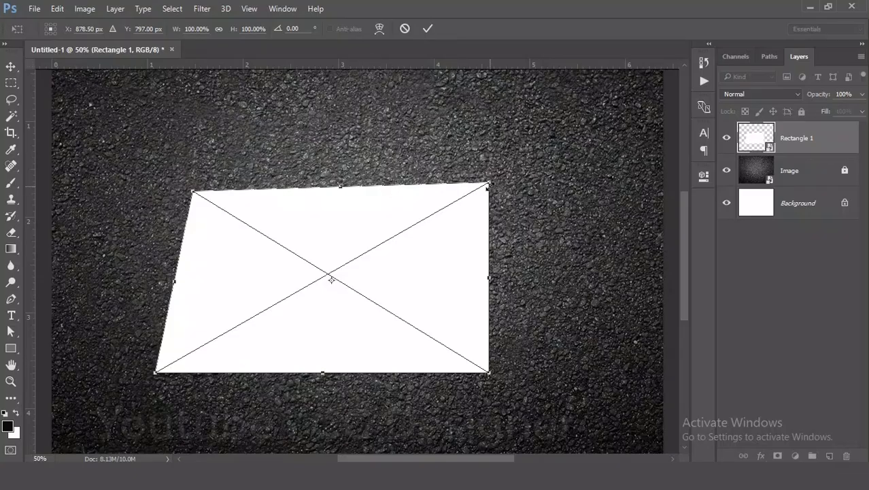
key("Return")
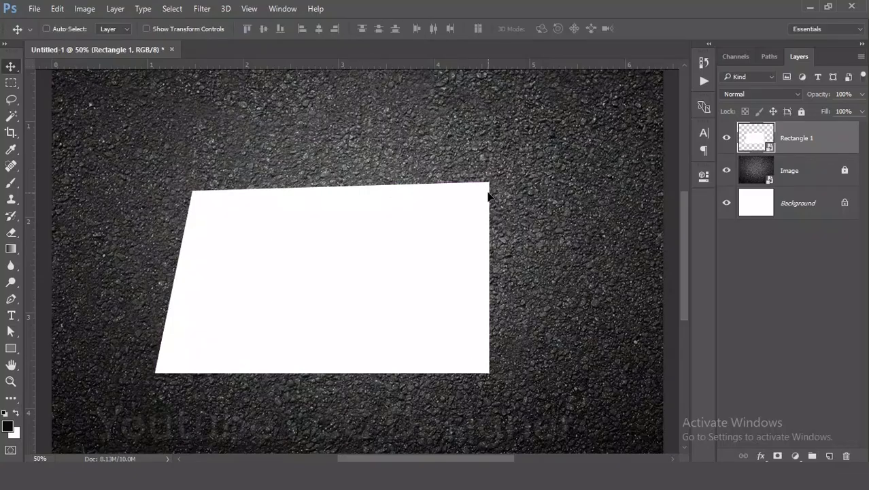
key("ctrl+z")
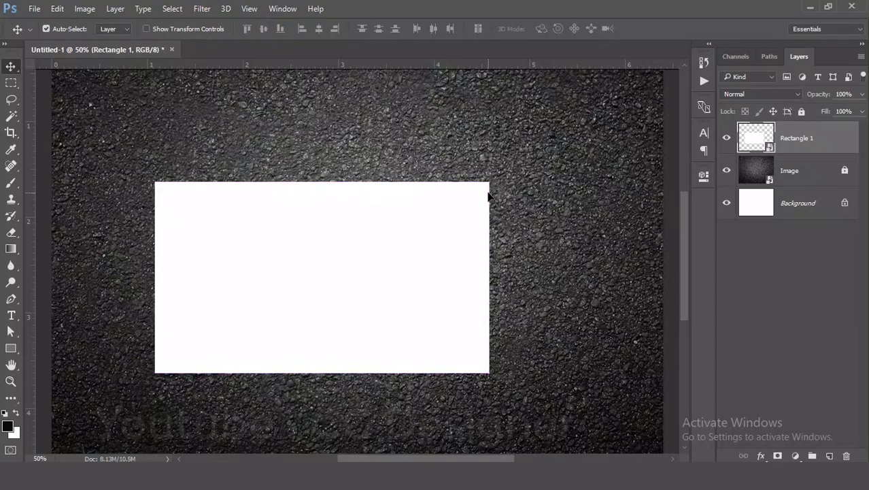
Rotate the card to about -18.96° and distort its four corners inward into a tilted perspective shape
key("ctrl+t")
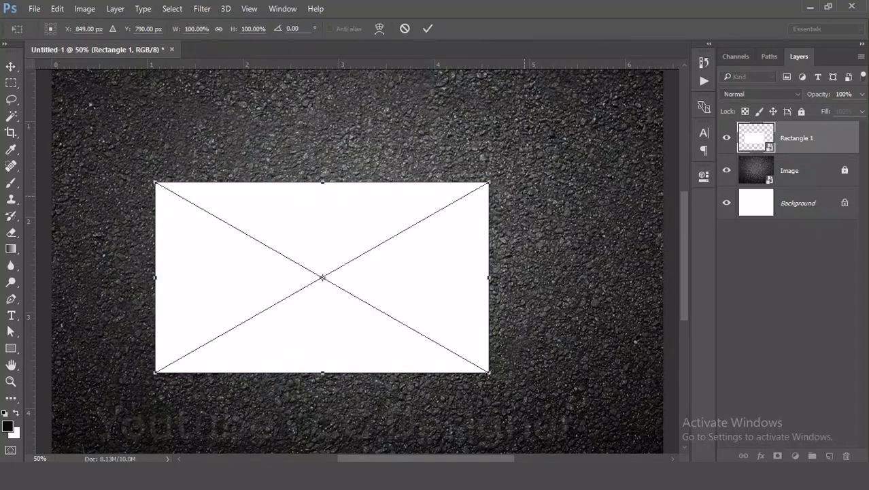
left_click_drag(511, 182, 481, 134)
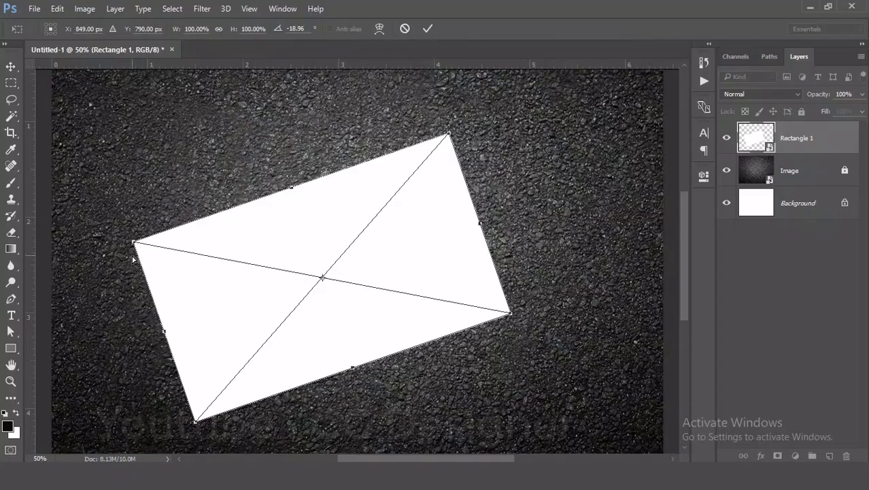
left_click_drag(134, 247, 198, 210)
left_click_drag(450, 135, 404, 159)
left_click_drag(196, 420, 254, 355)
left_click_drag(511, 314, 479, 270)
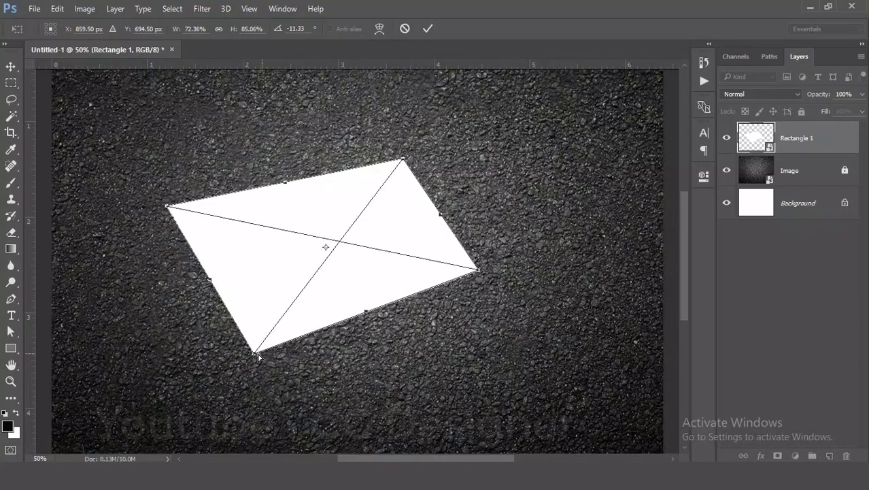
left_click_drag(260, 345, 255, 313)
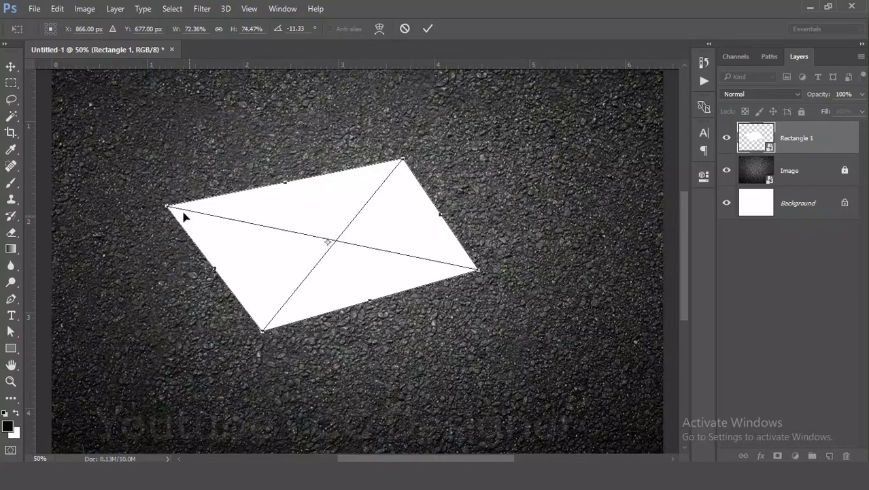
left_click_drag(168, 208, 193, 210)
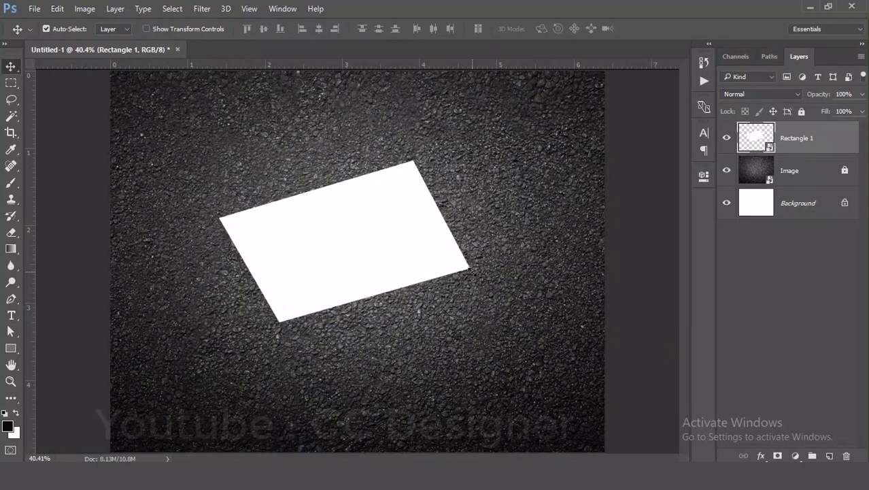
Open BG Front.psd from the desktop and return to the Untitled-1 mockup document
left_click(810, 6)
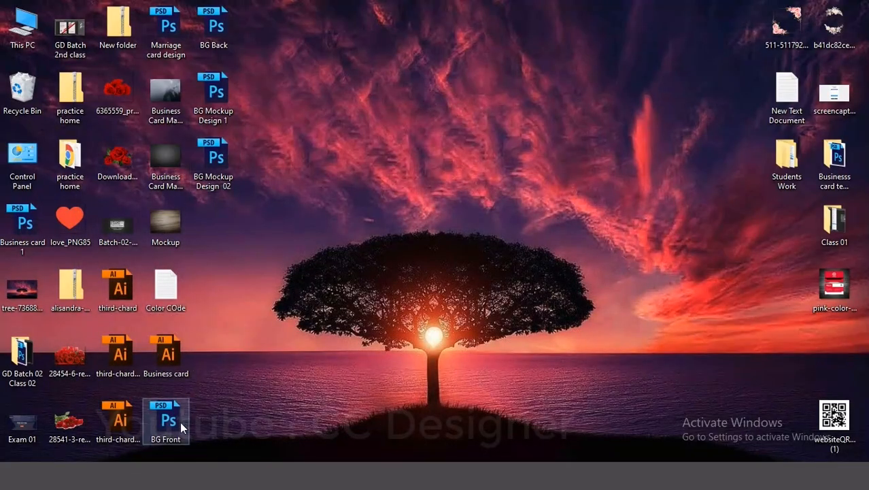
double_click(166, 421)
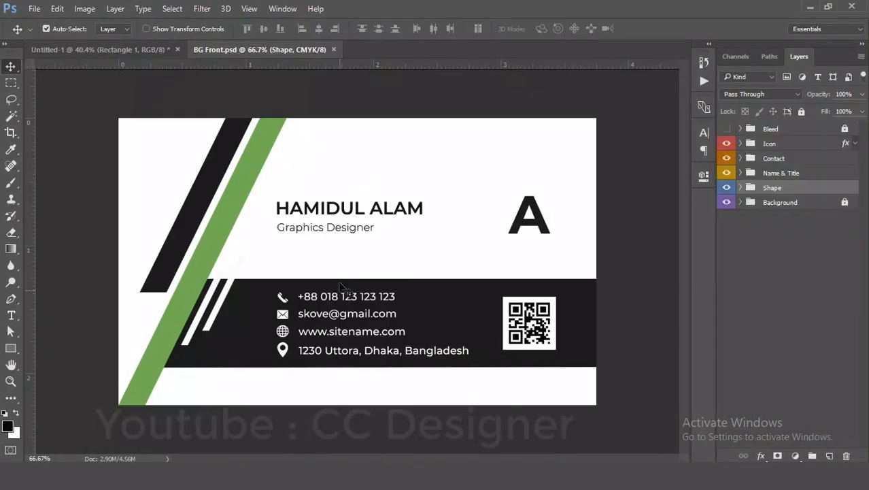
left_click(153, 50)
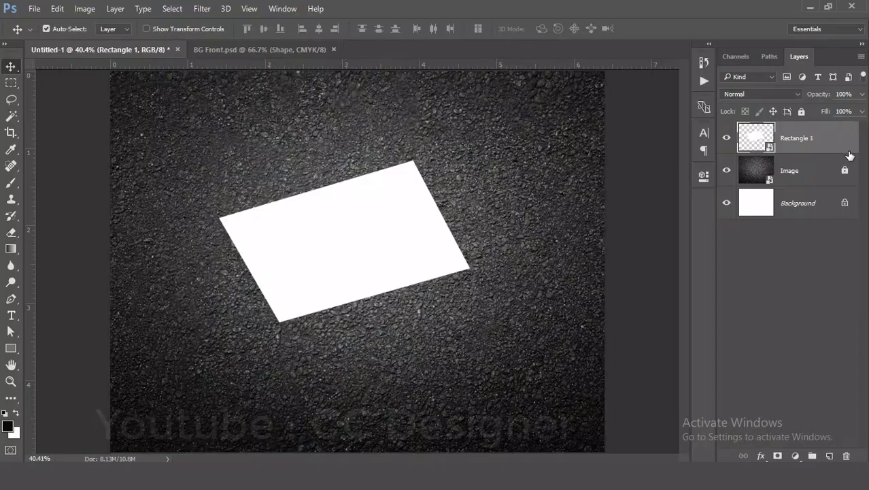
Rename the Rectangle 1 layer as Front
double_click(794, 138)
type("Front")
key("Return")
Paste the copied front card design from BG Front.psd into the Front layer's smart object and shift it slightly upward on the card
key("ctrl+Tab")
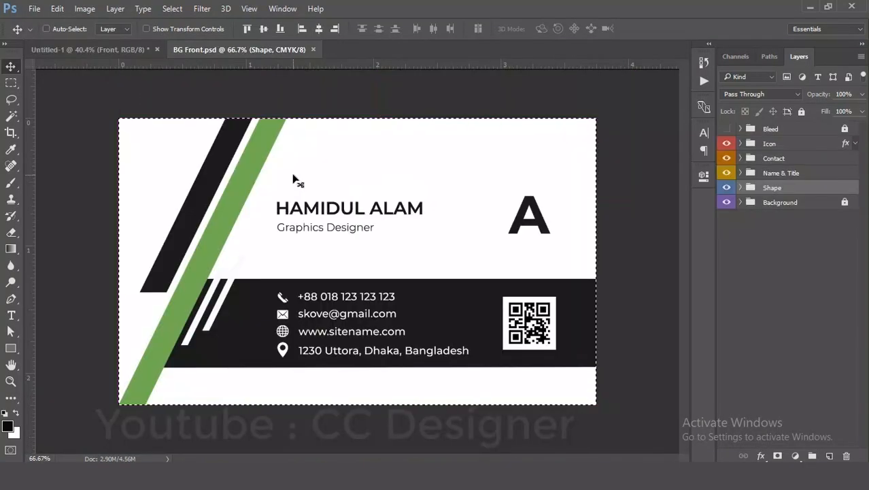
key("ctrl+Tab")
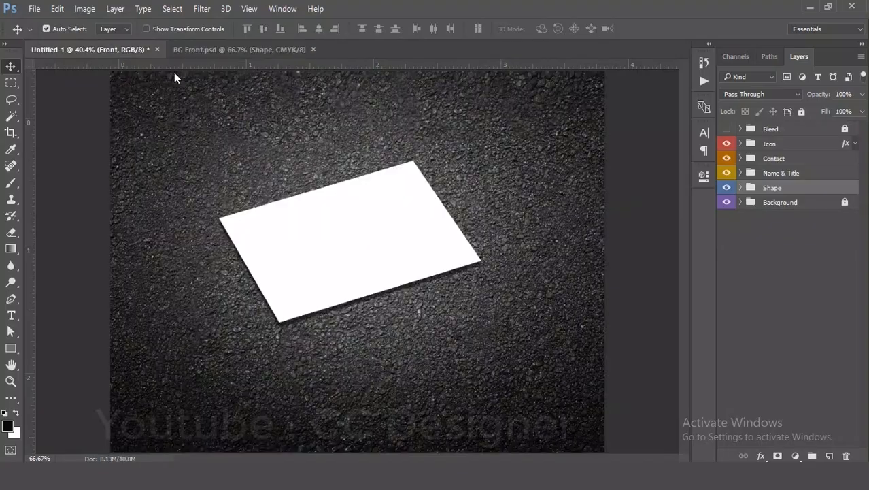
double_click(766, 151)
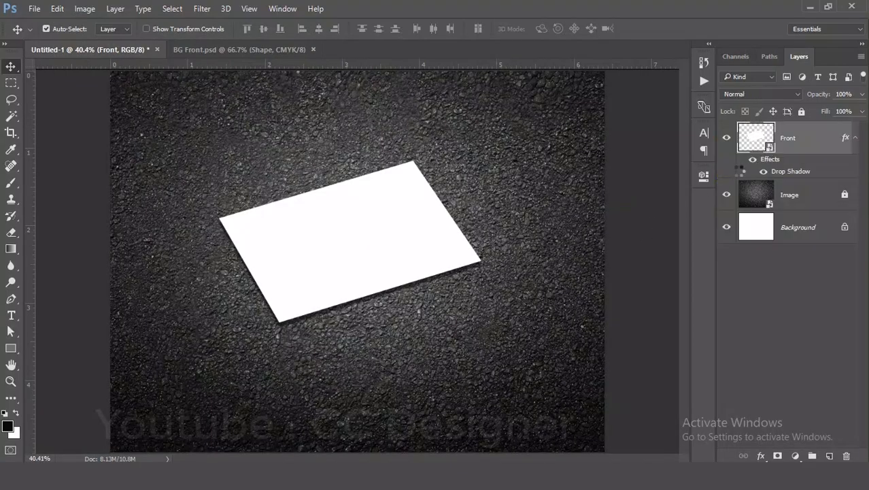
key("ctrl+v")
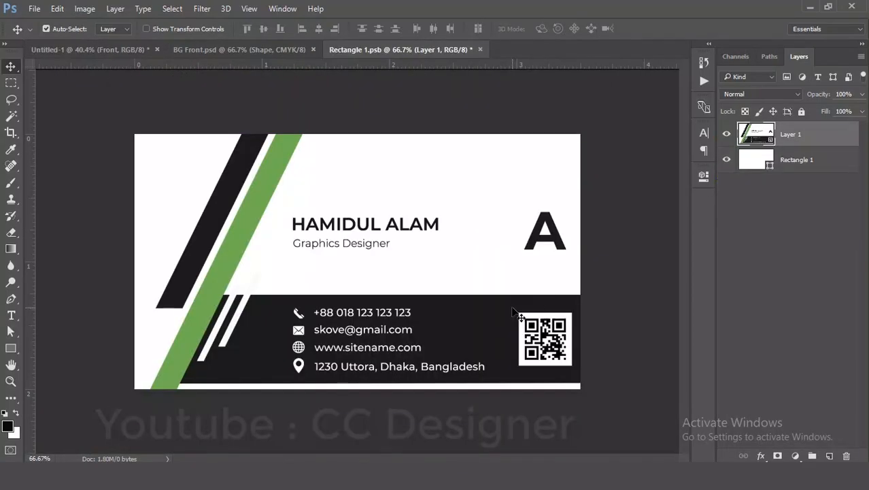
left_click_drag(476, 306, 476, 296)
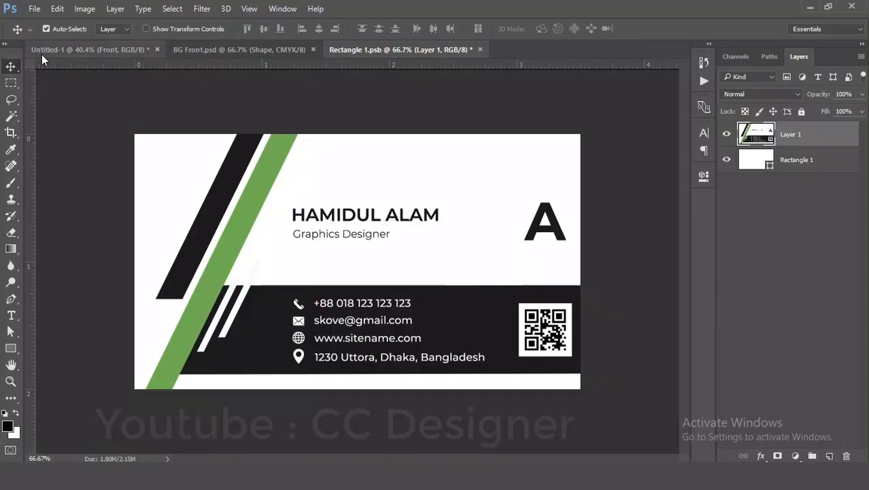
Save the edited Rectangle 1.psb smart object contents and close the document
left_click(32, 9)
left_click(375, 110)
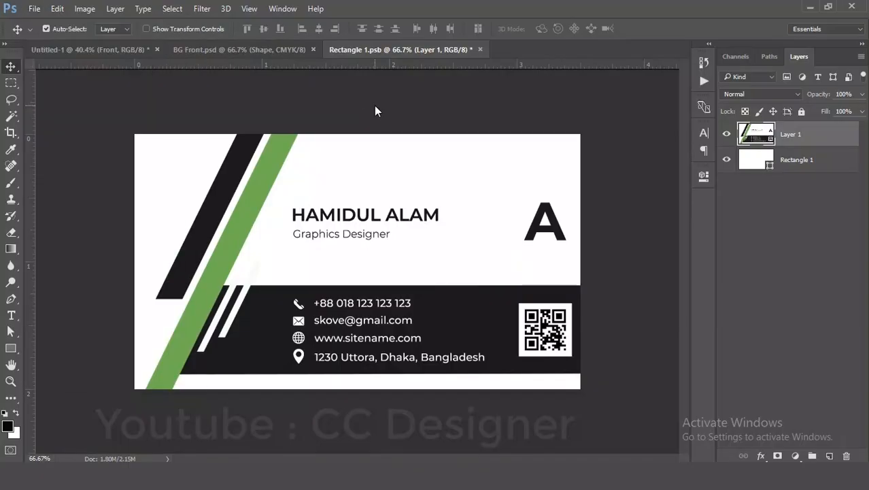
key("ctrl+s")
left_click(474, 49)
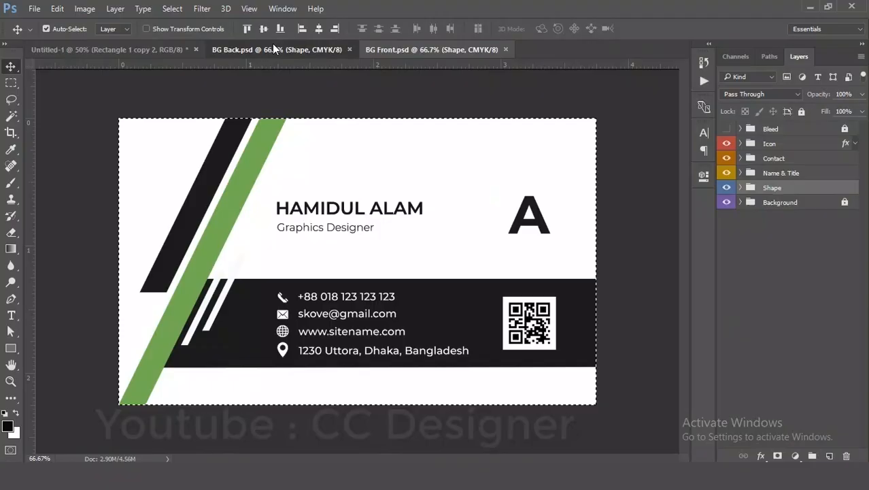
Paste the front card design into the smart object of Rectangle 1 copy 2 in the wood mockup, save its contents and close them
left_click(272, 47)
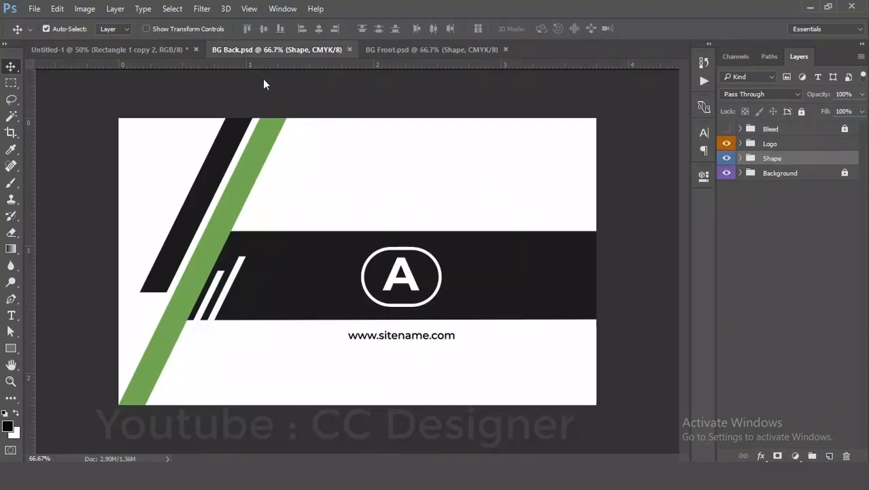
left_click(157, 50)
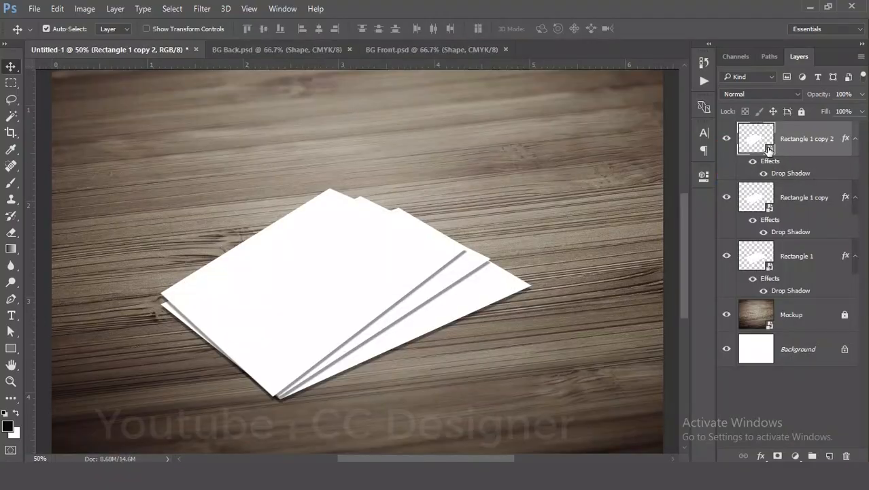
double_click(769, 152)
key("ctrl+v")
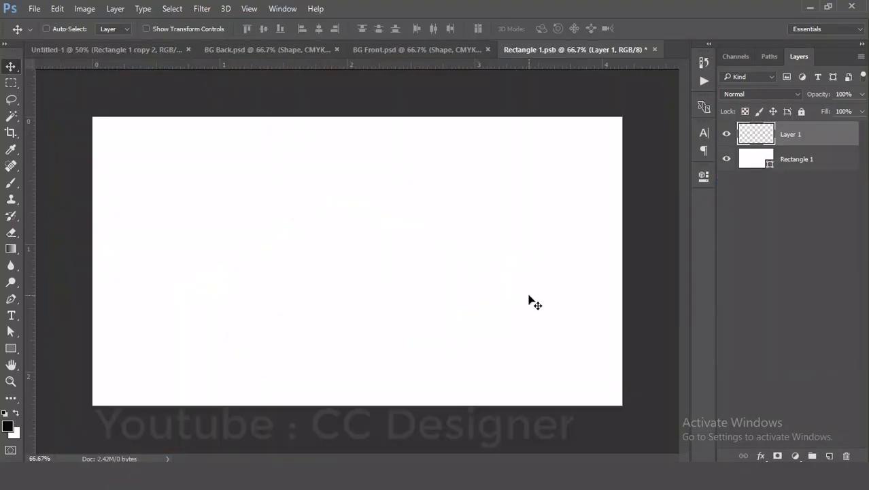
key("ctrl+s")
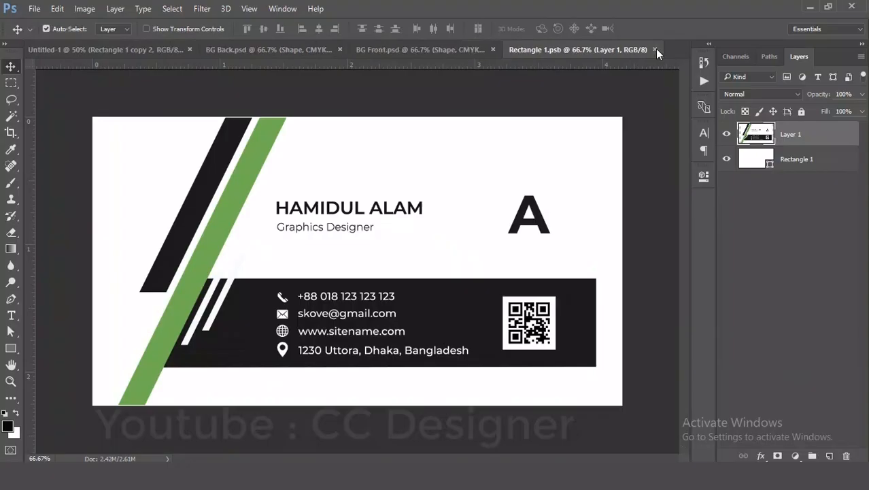
left_click(654, 49)
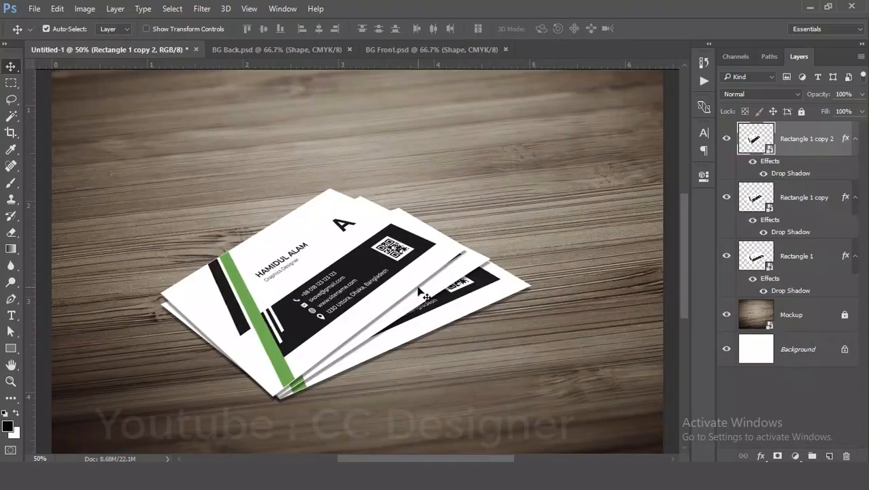